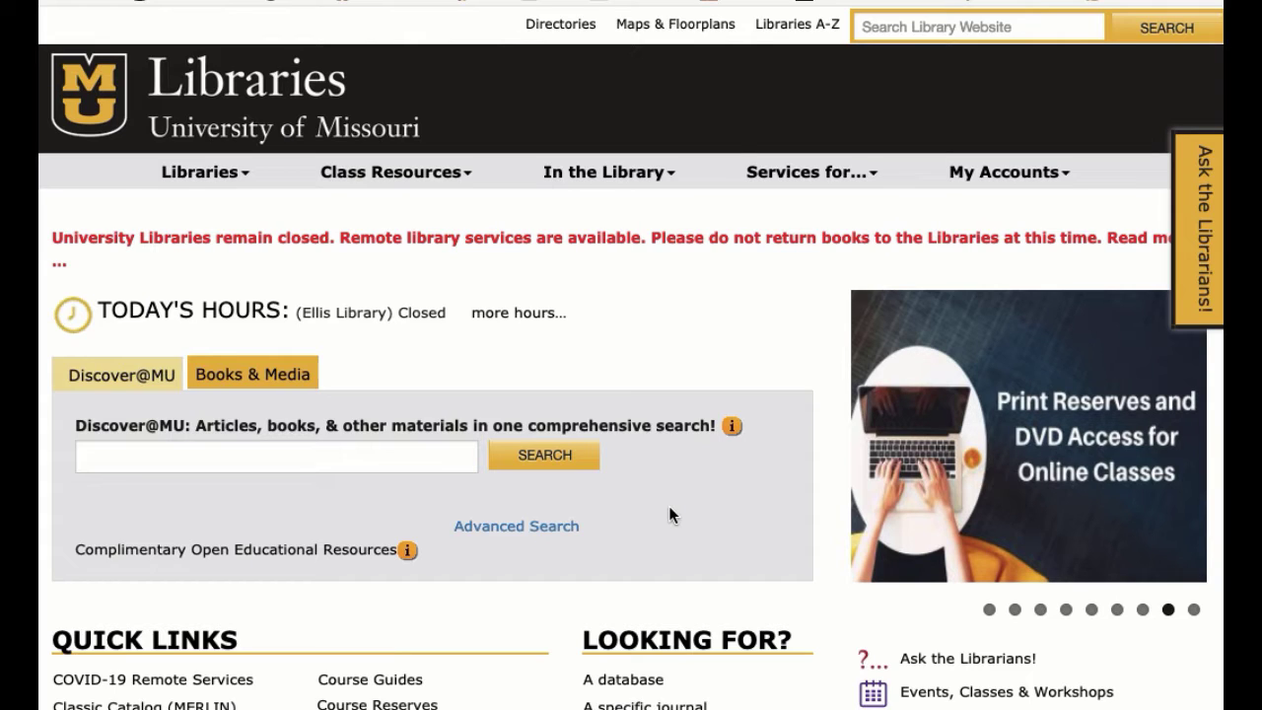
# Find the Project Muse database through the library's database name search and open it.
pyautogui.click(623, 679)
pyautogui.click(372, 395)
pyautogui.write('p')
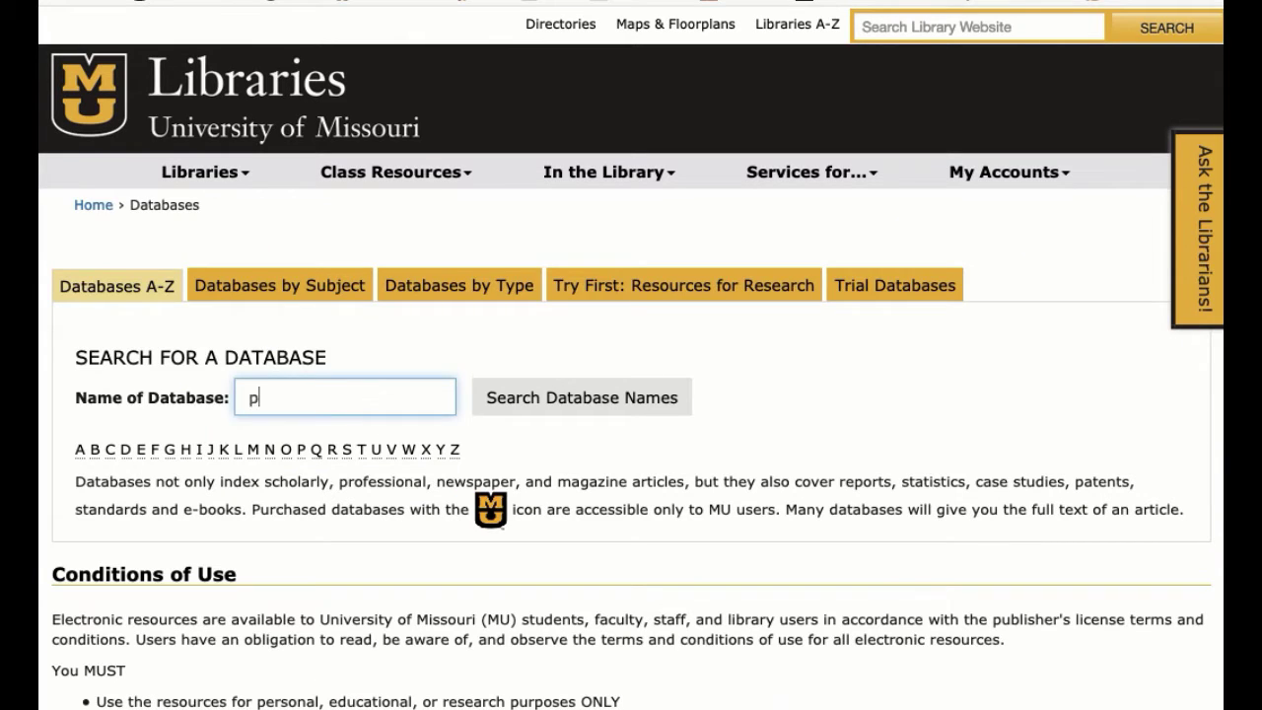
pyautogui.write('ro')
pyautogui.click(351, 424)
pyautogui.click(544, 404)
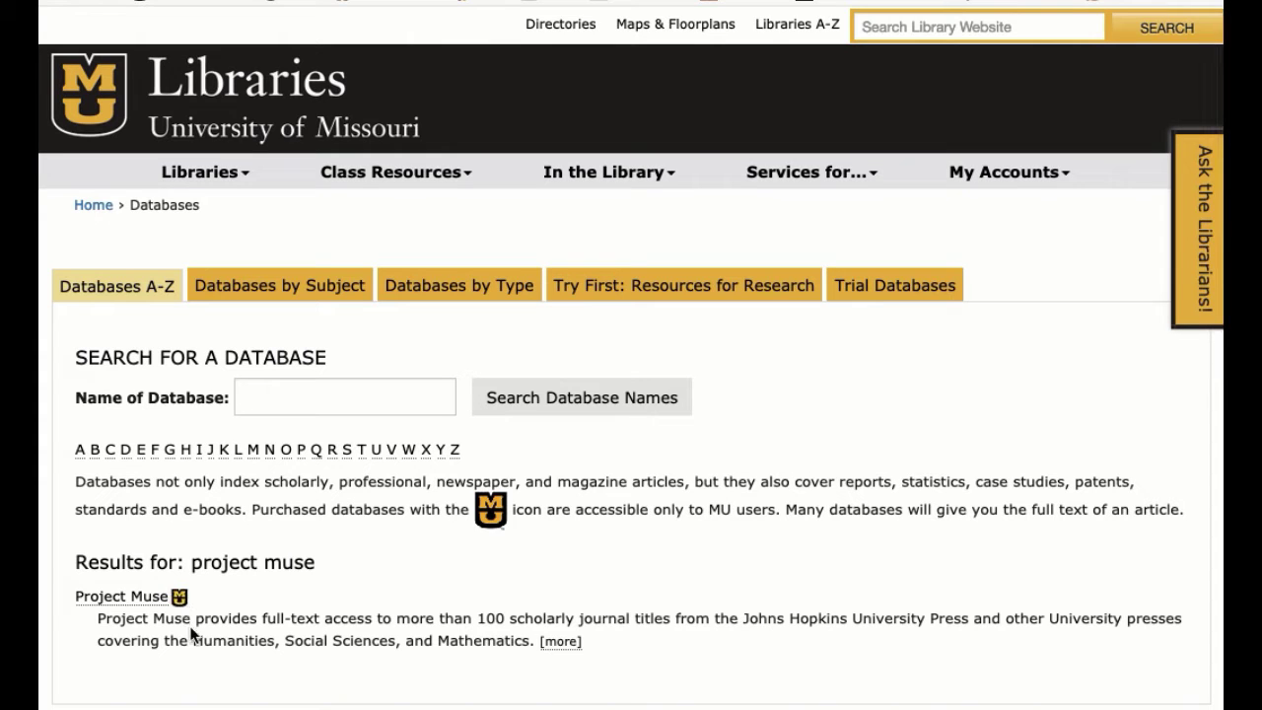
pyautogui.click(125, 598)
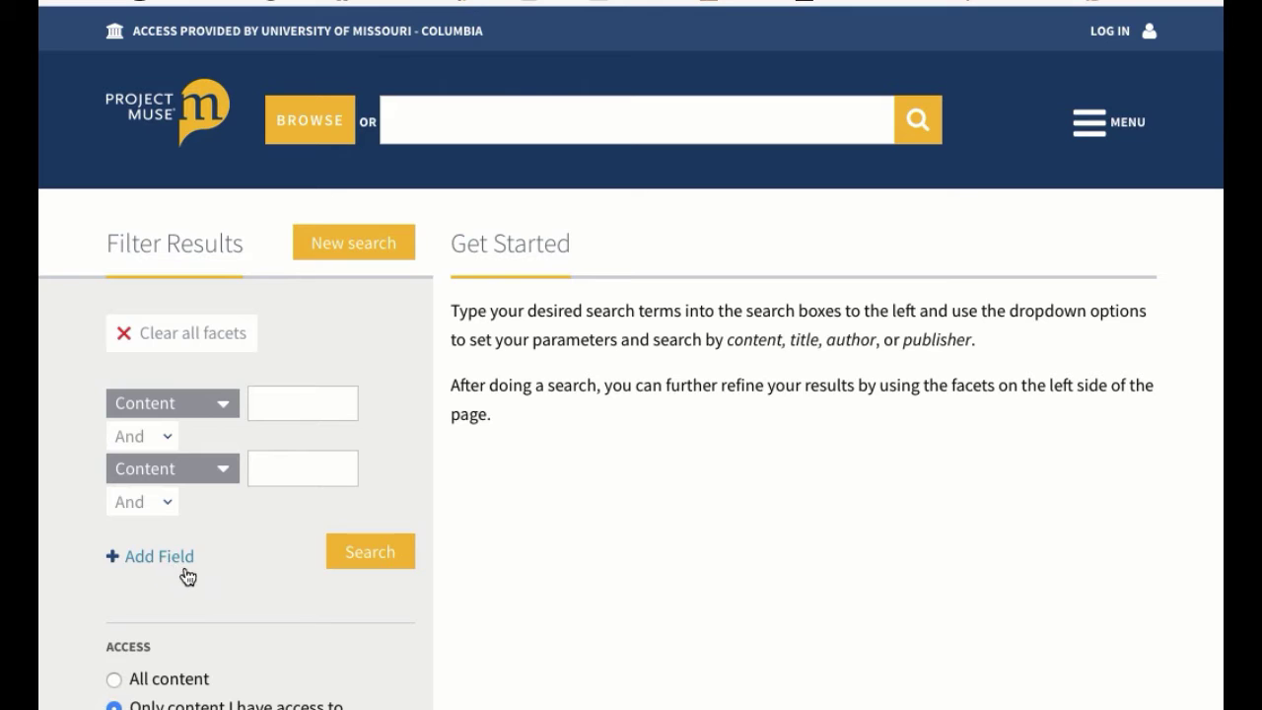
# Enter "women" and "islam" as the first two content terms of the advanced search.
pyautogui.scroll(-1, 230, 573)
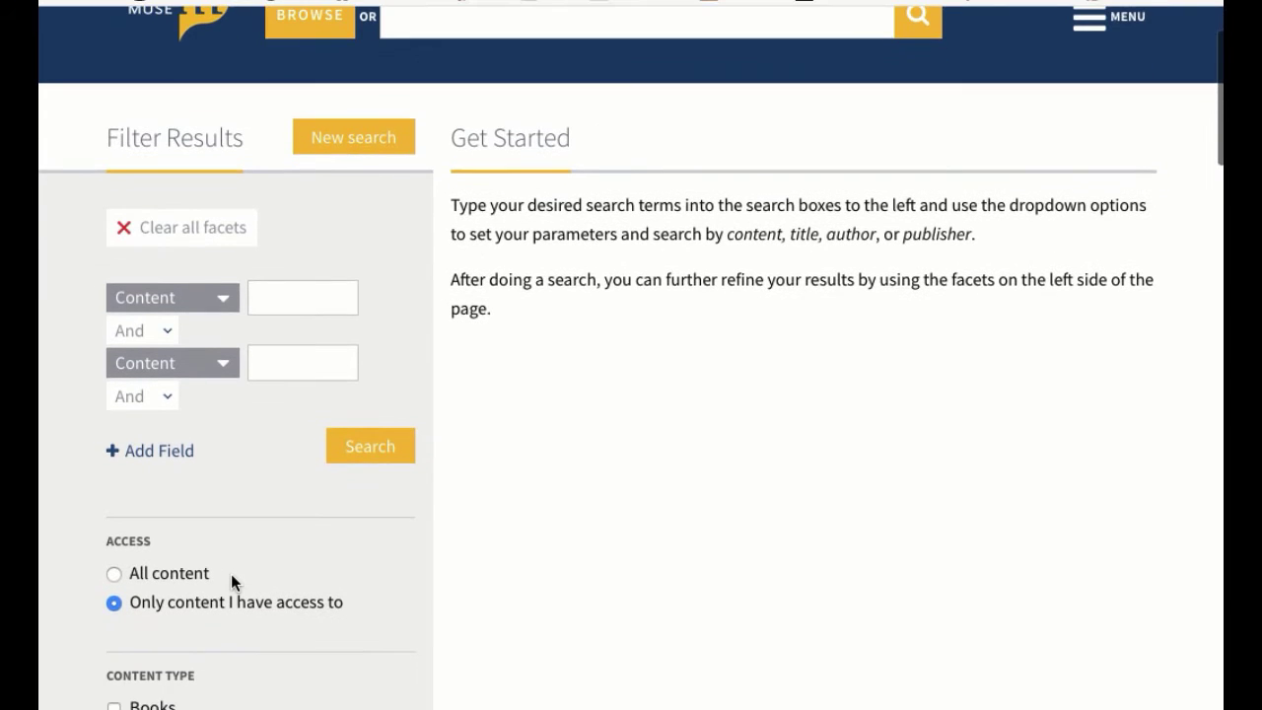
pyautogui.scroll(-1, 230, 574)
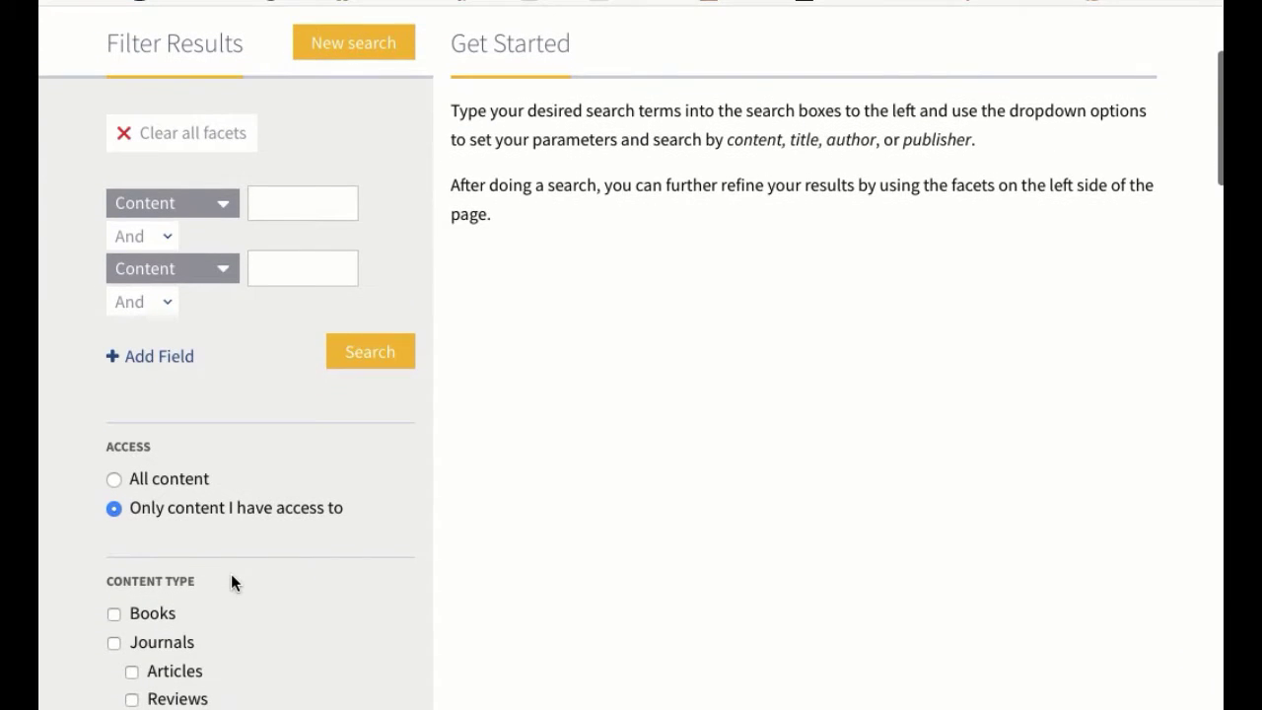
pyautogui.scroll(-1, 231, 574)
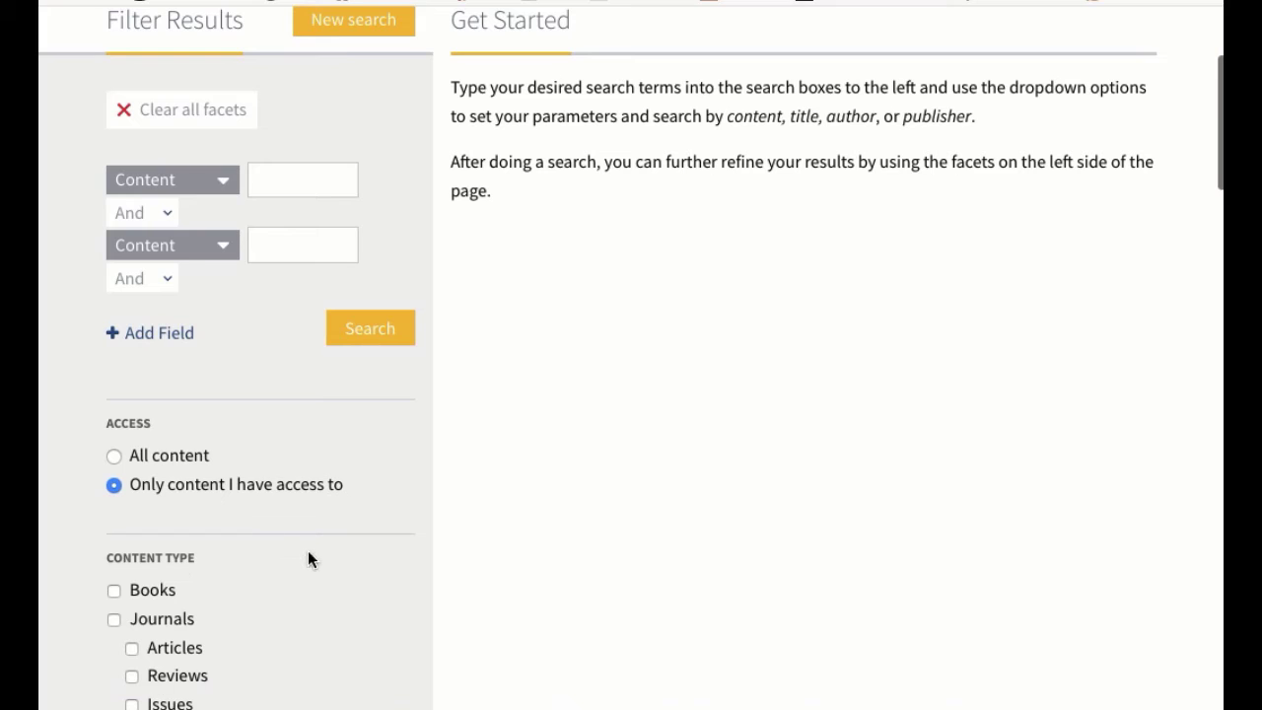
pyautogui.click(297, 184)
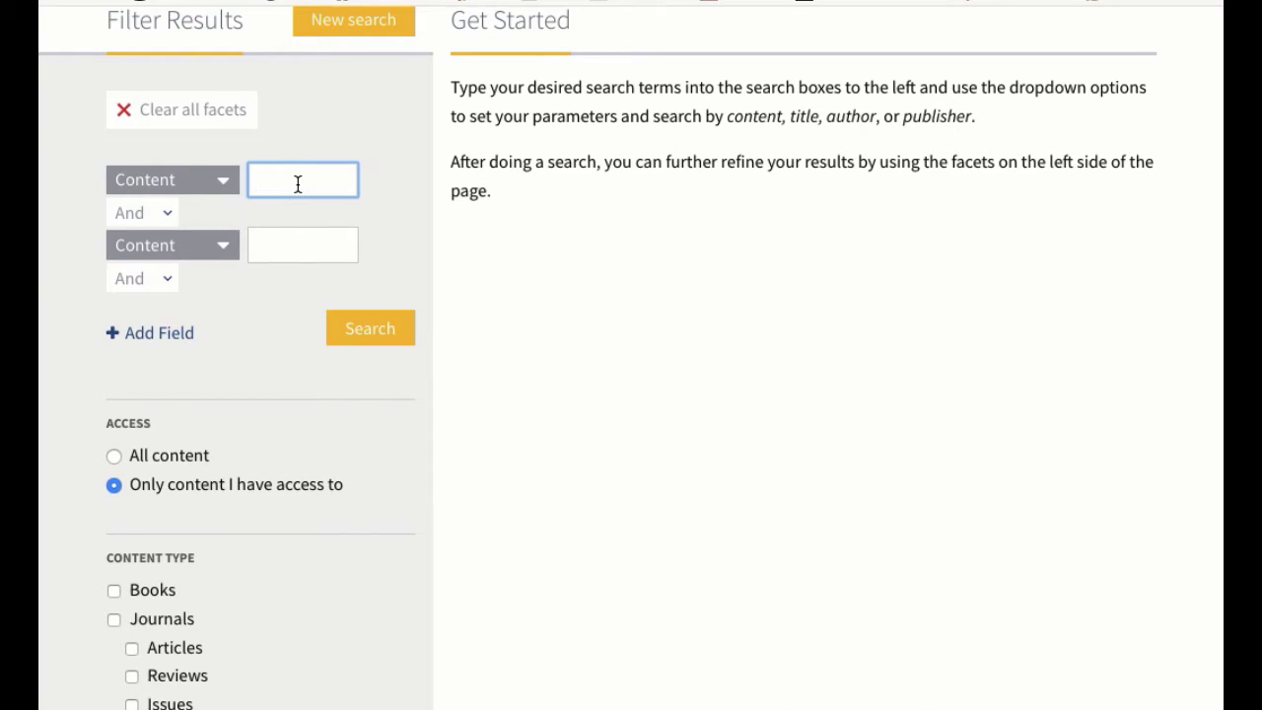
pyautogui.write('women')
pyautogui.click(293, 242)
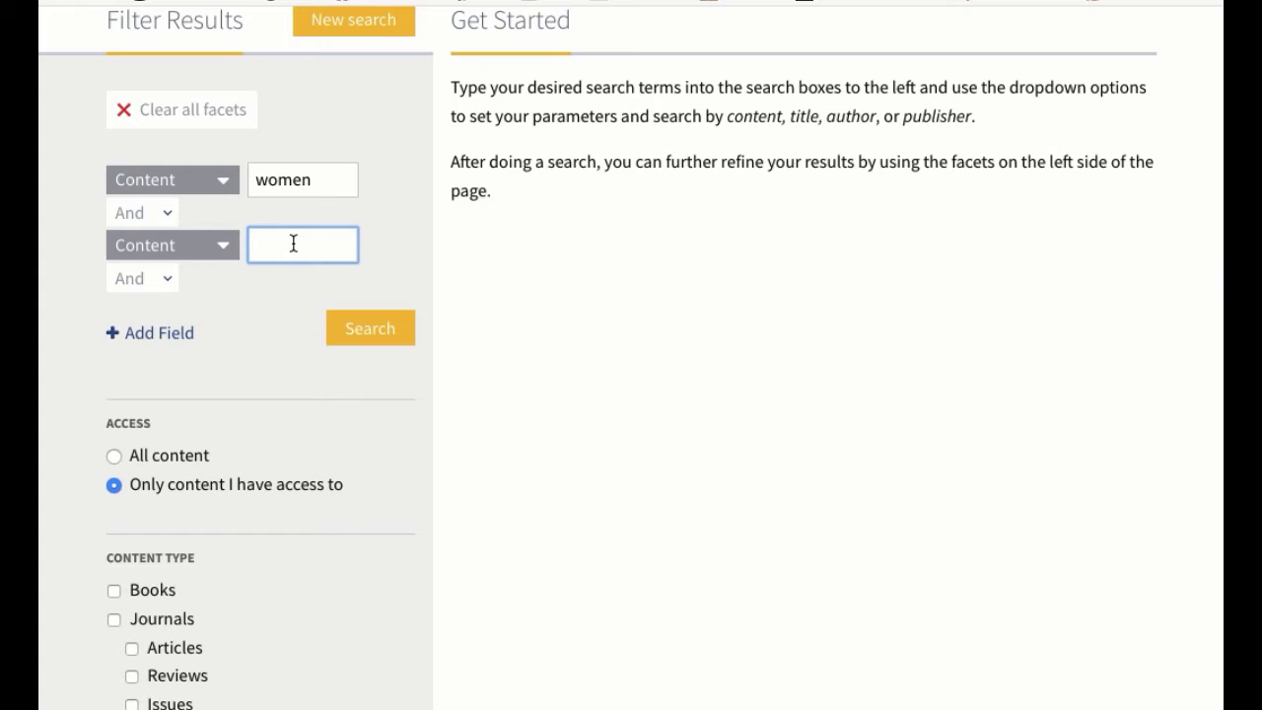
pyautogui.write('islam')
# Add a truncation asterisk to both search terms, making them "women*" and "islam*".
pyautogui.click(326, 187)
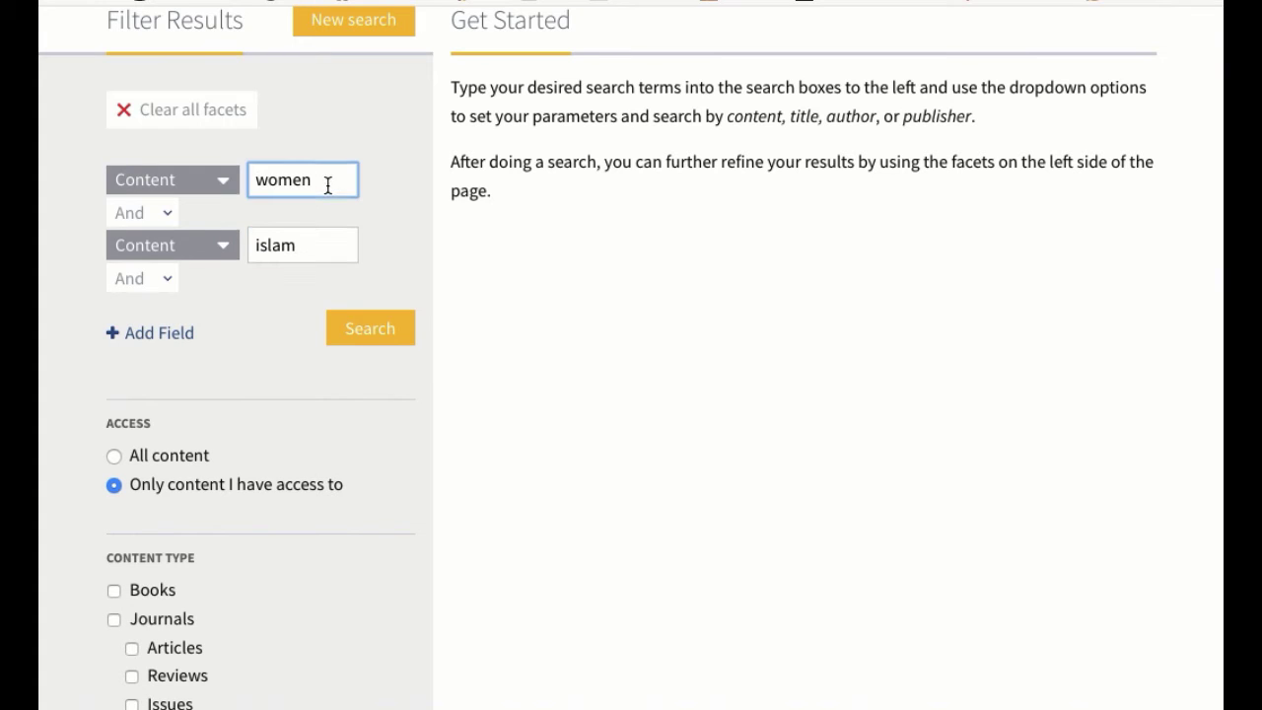
pyautogui.write('*')
pyautogui.click(304, 245)
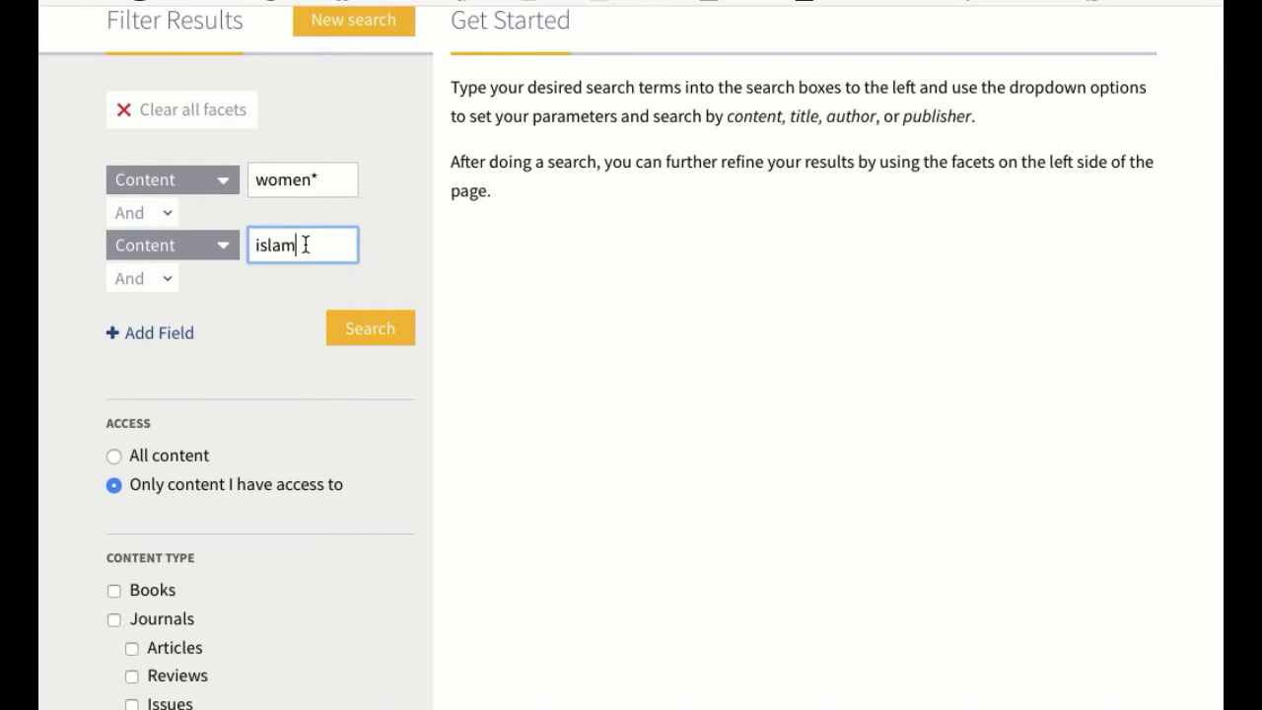
pyautogui.write('*')
# Add a third search field and enter "worship" as its content term.
pyautogui.click(182, 337)
pyautogui.click(268, 313)
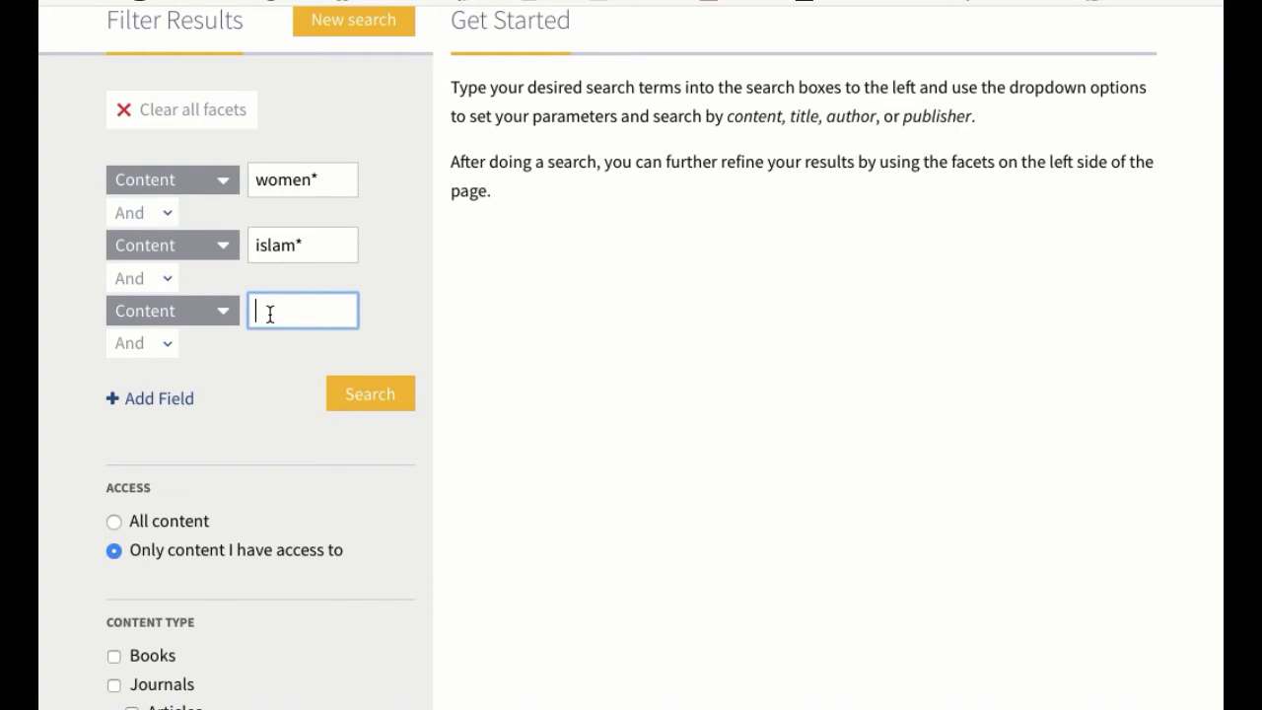
pyautogui.write('worship')
# Restrict the "women*" and "islam*" terms to the Title field.
pyautogui.click(221, 181)
pyautogui.click(221, 195)
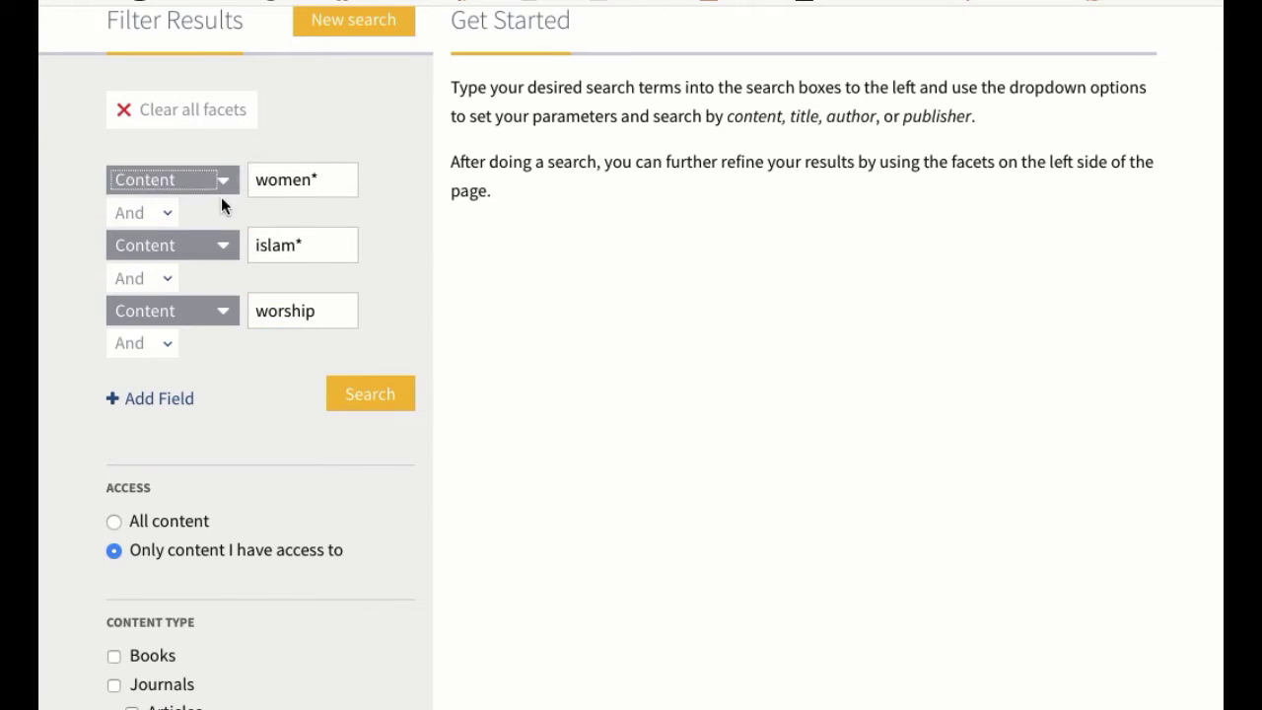
pyautogui.click(229, 251)
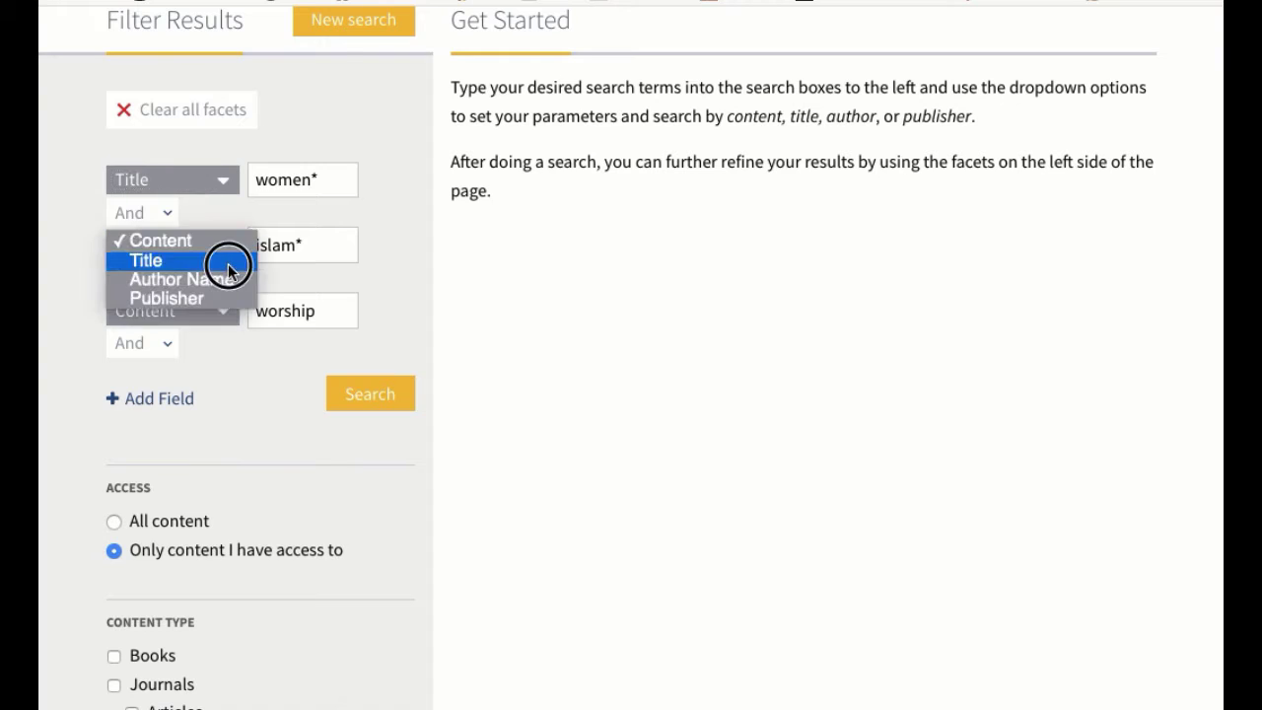
pyautogui.click(226, 260)
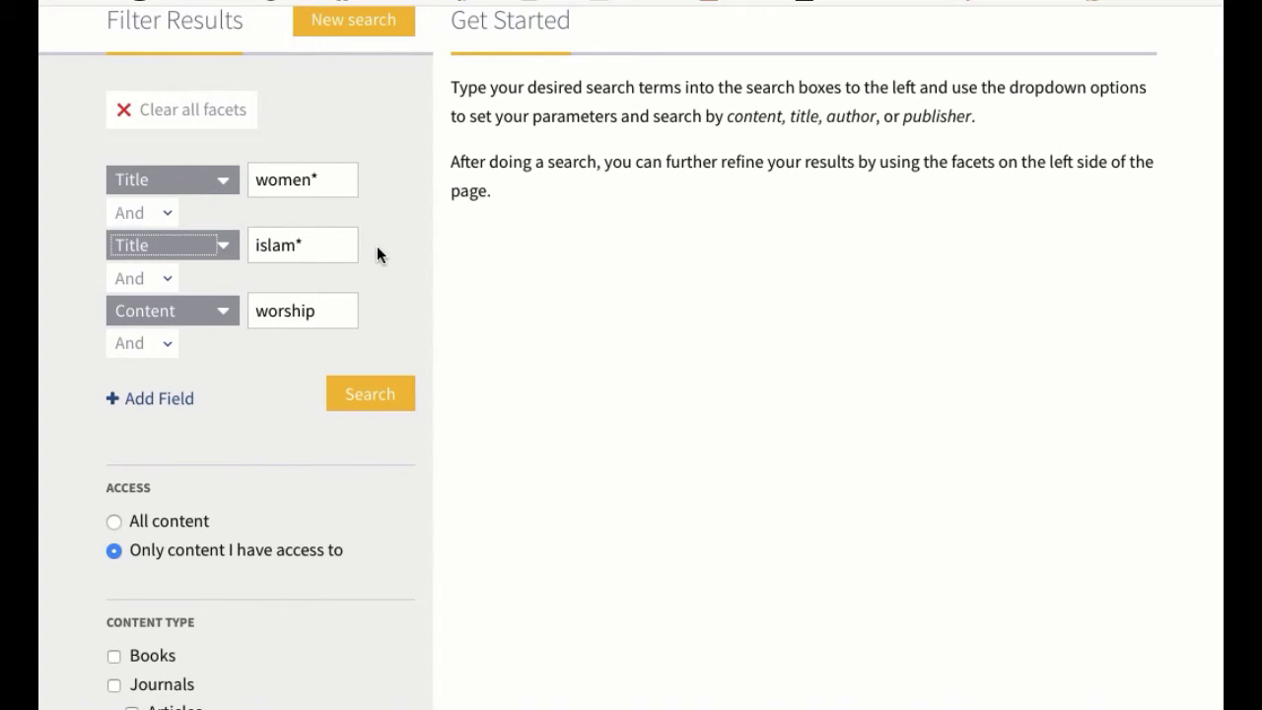
# Set the access option to All content and run the search.
pyautogui.scroll(-1, 376, 245)
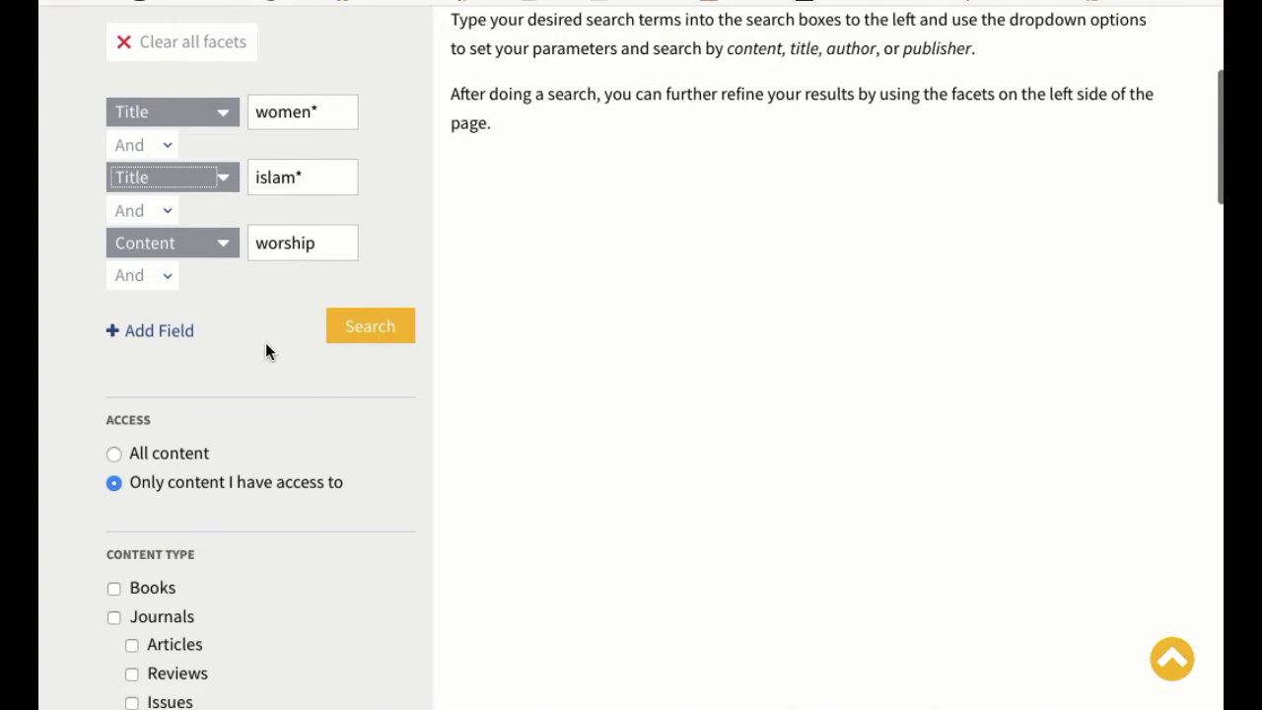
pyautogui.scroll(-1, 265, 352)
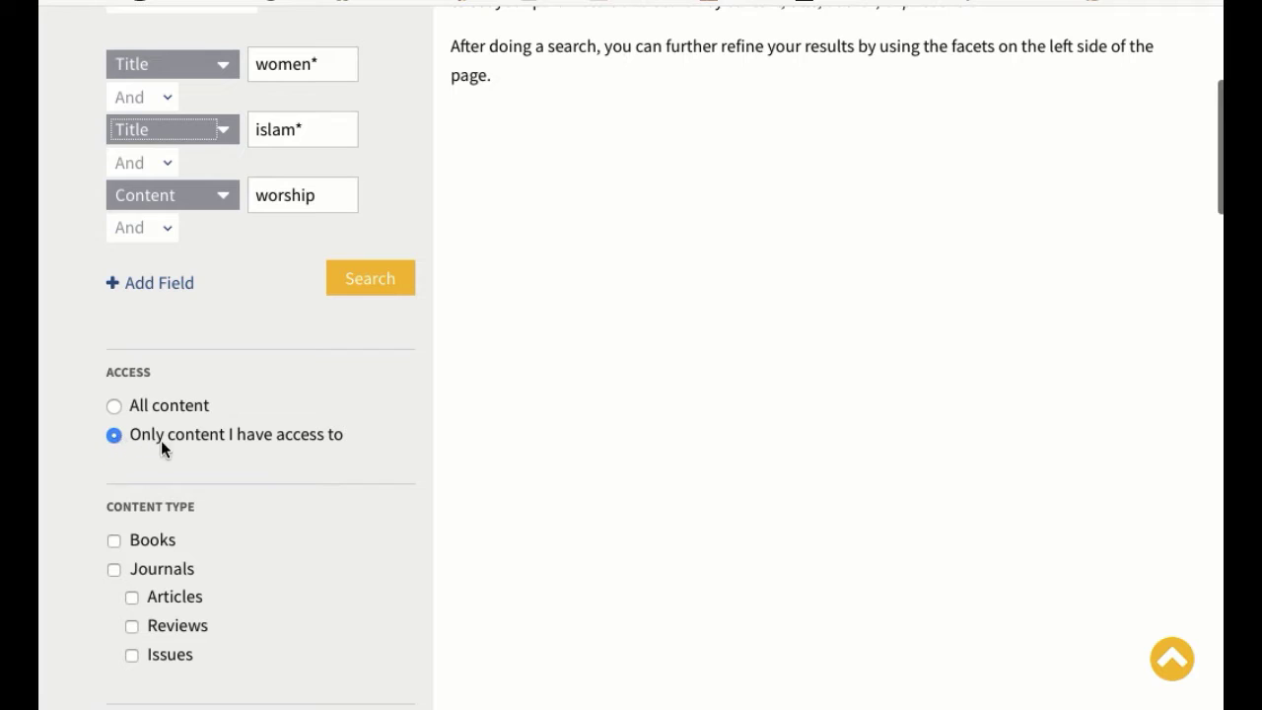
pyautogui.click(115, 405)
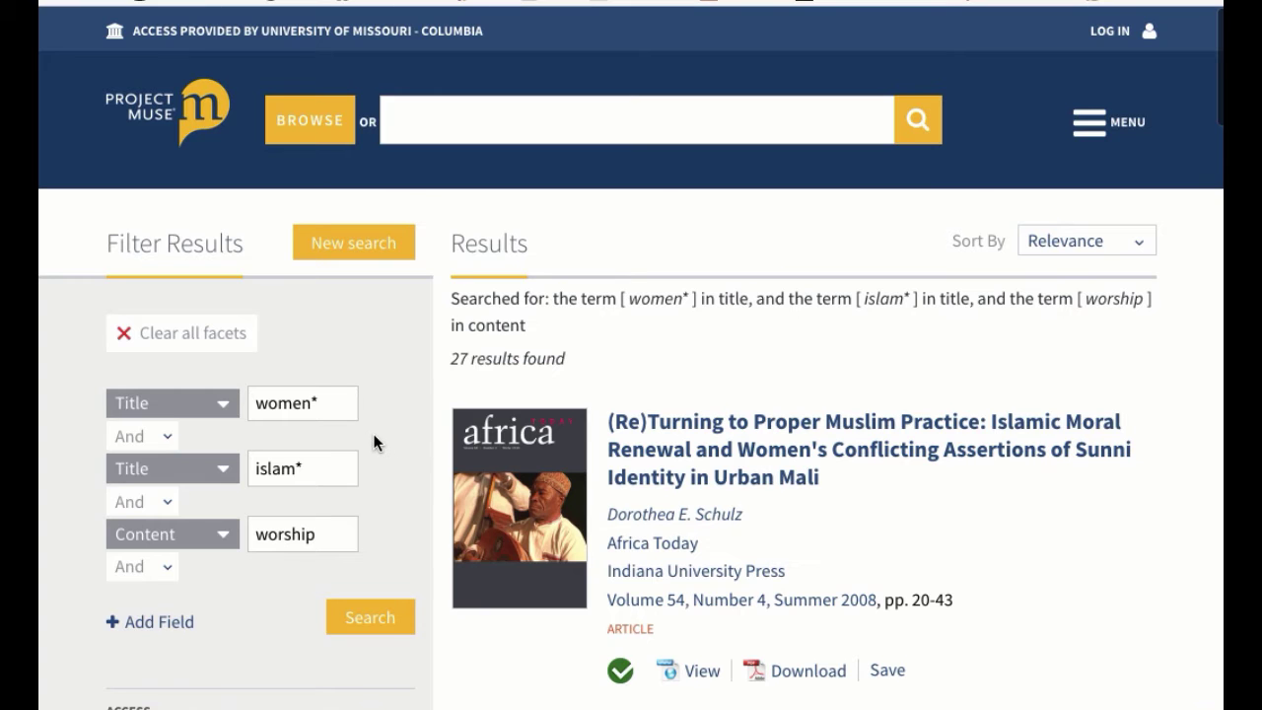
# Review the available result filters, from access and content type through publisher, journal, language and research area to publication year.
pyautogui.scroll(-3, 371, 430)
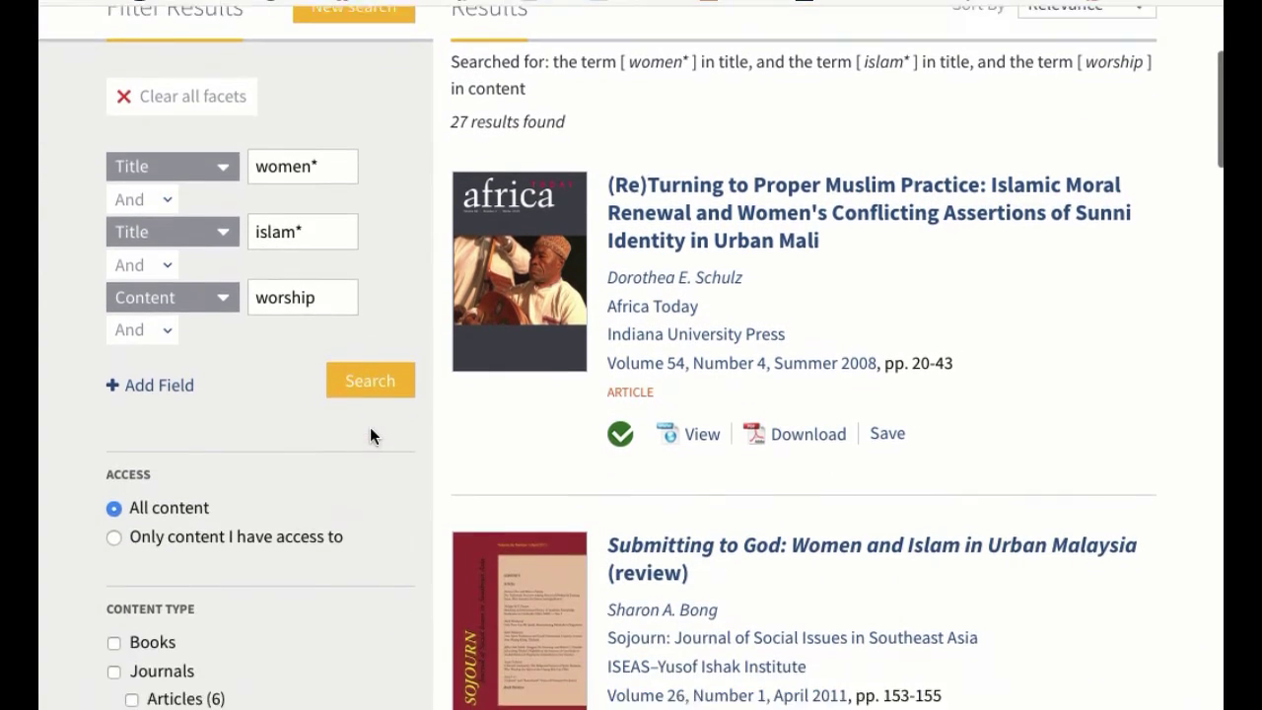
pyautogui.scroll(-3, 370, 433)
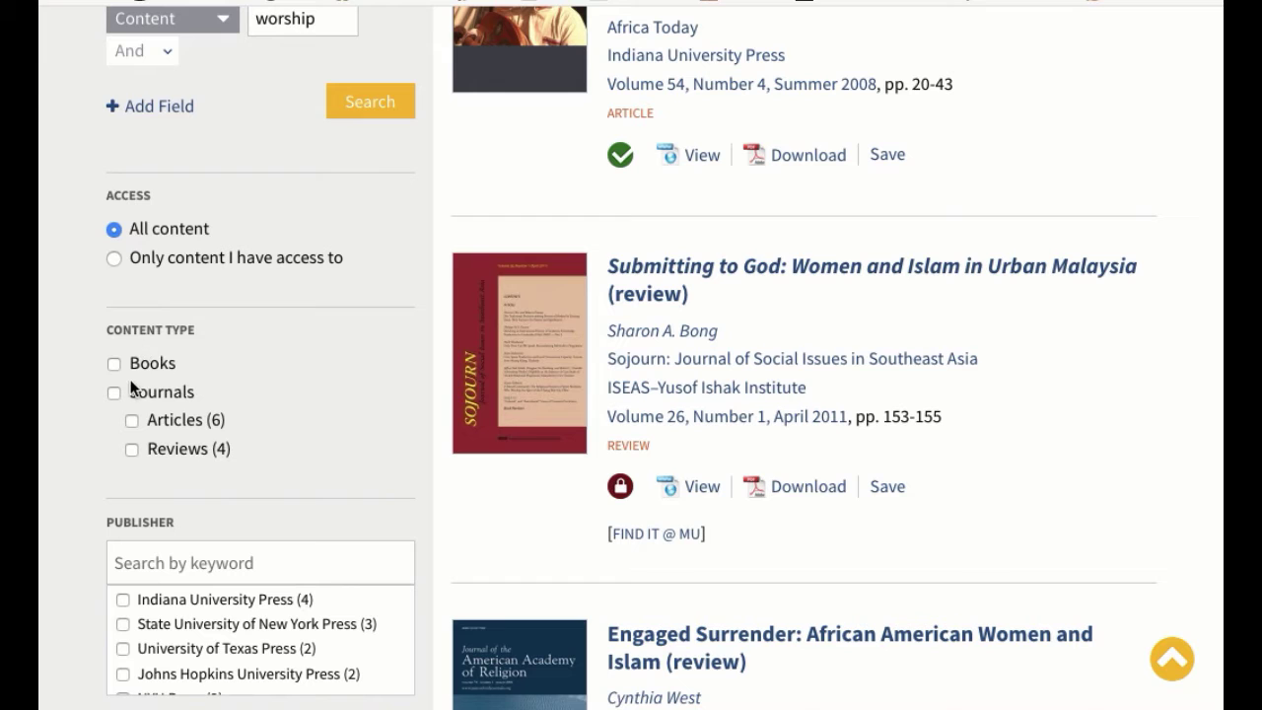
pyautogui.scroll(-2, 247, 409)
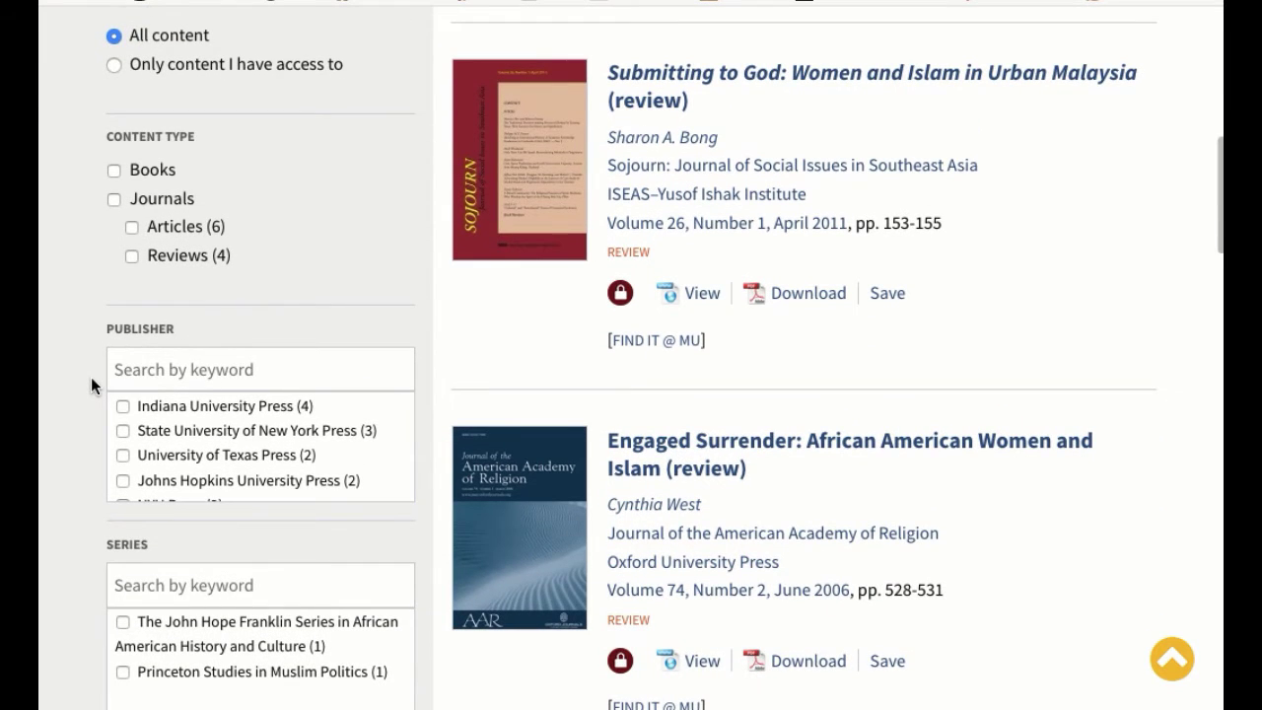
pyautogui.scroll(-2, 91, 384)
pyautogui.scroll(-4, 88, 446)
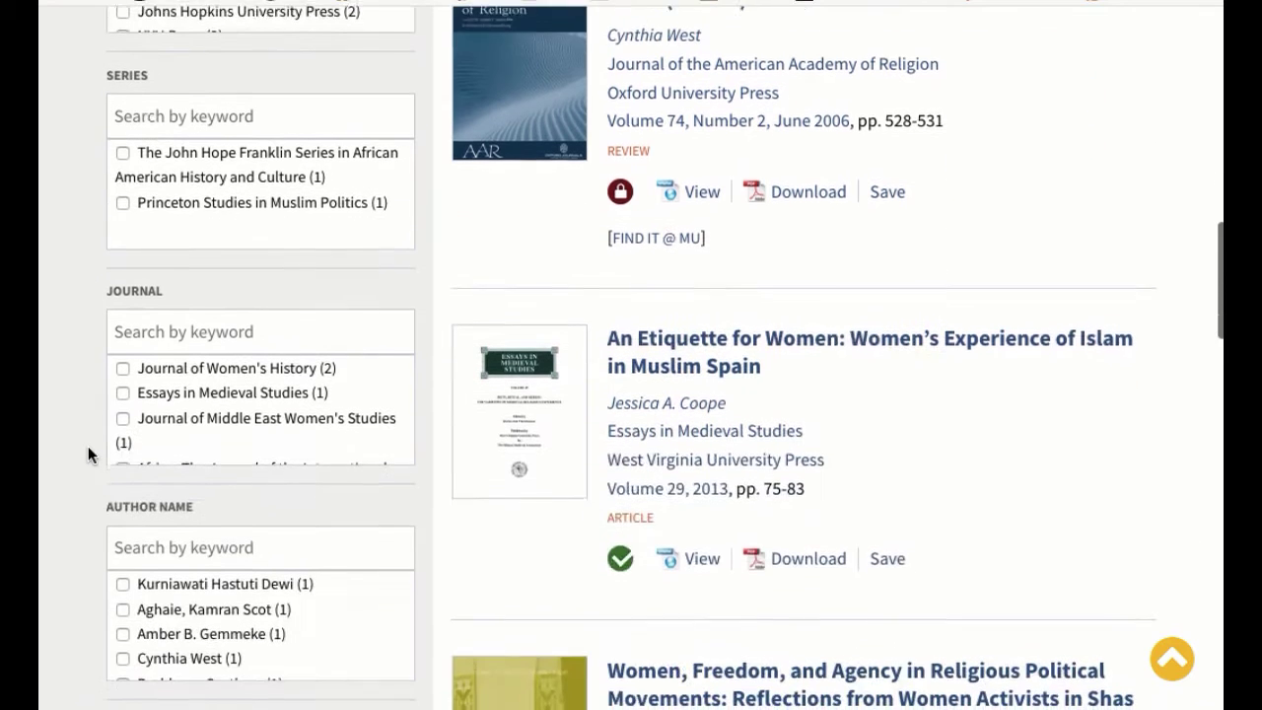
pyautogui.scroll(-1, 88, 453)
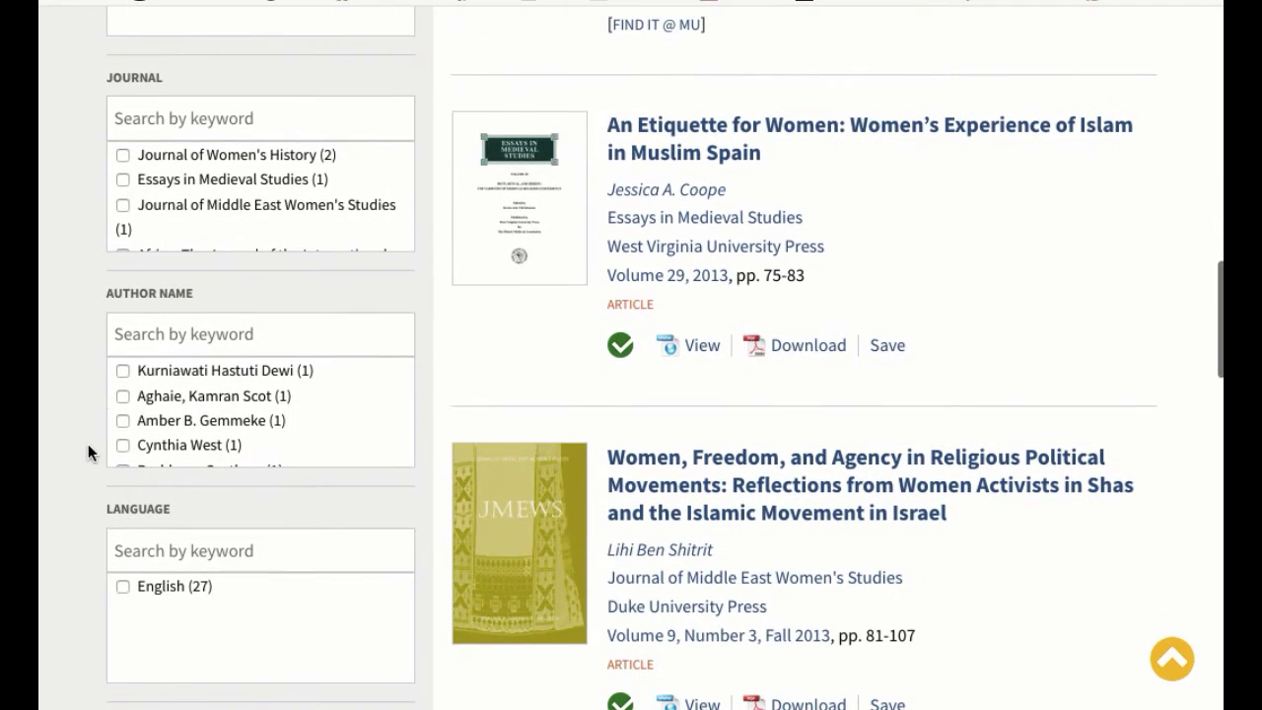
pyautogui.scroll(-2, 88, 454)
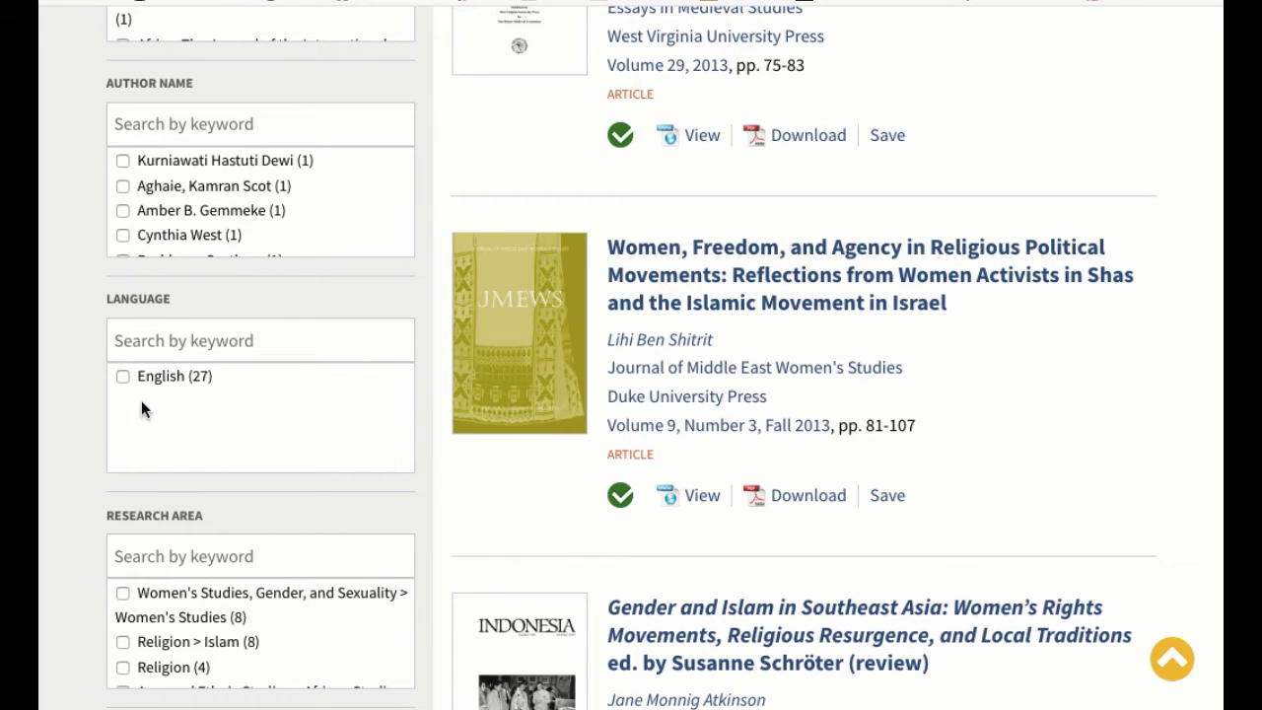
pyautogui.scroll(-3, 56, 469)
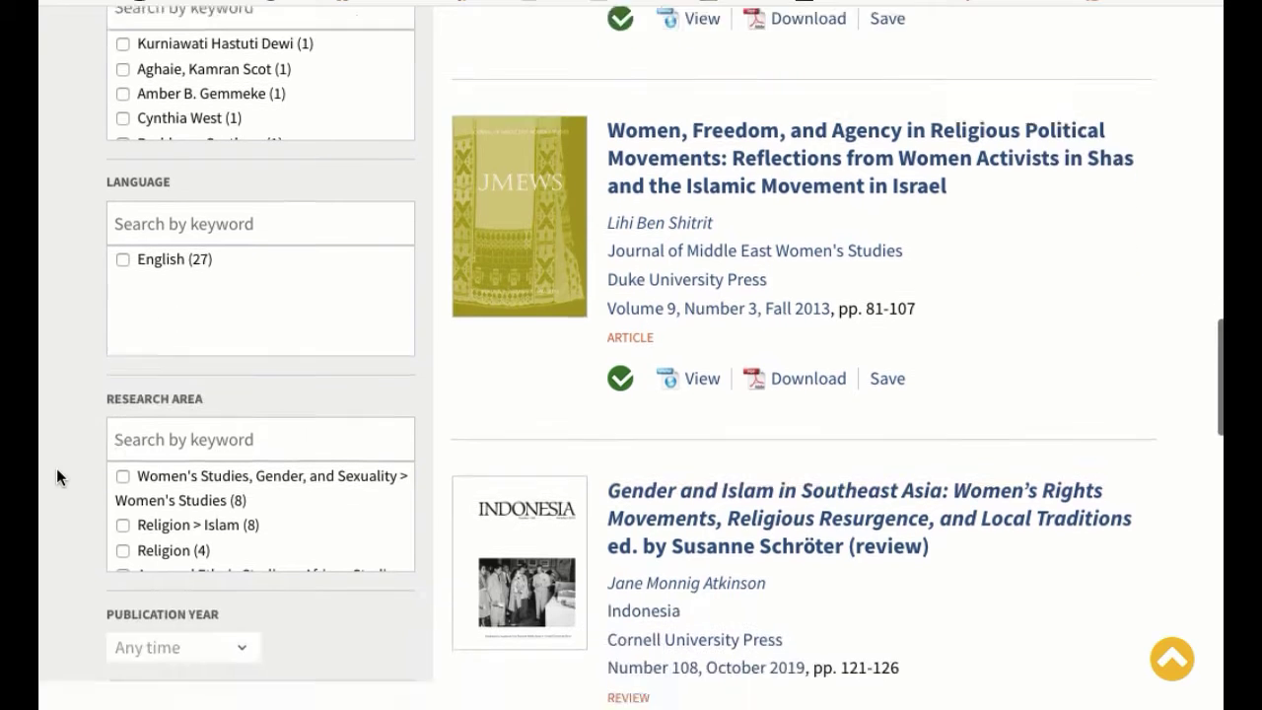
pyautogui.scroll(-1, 101, 491)
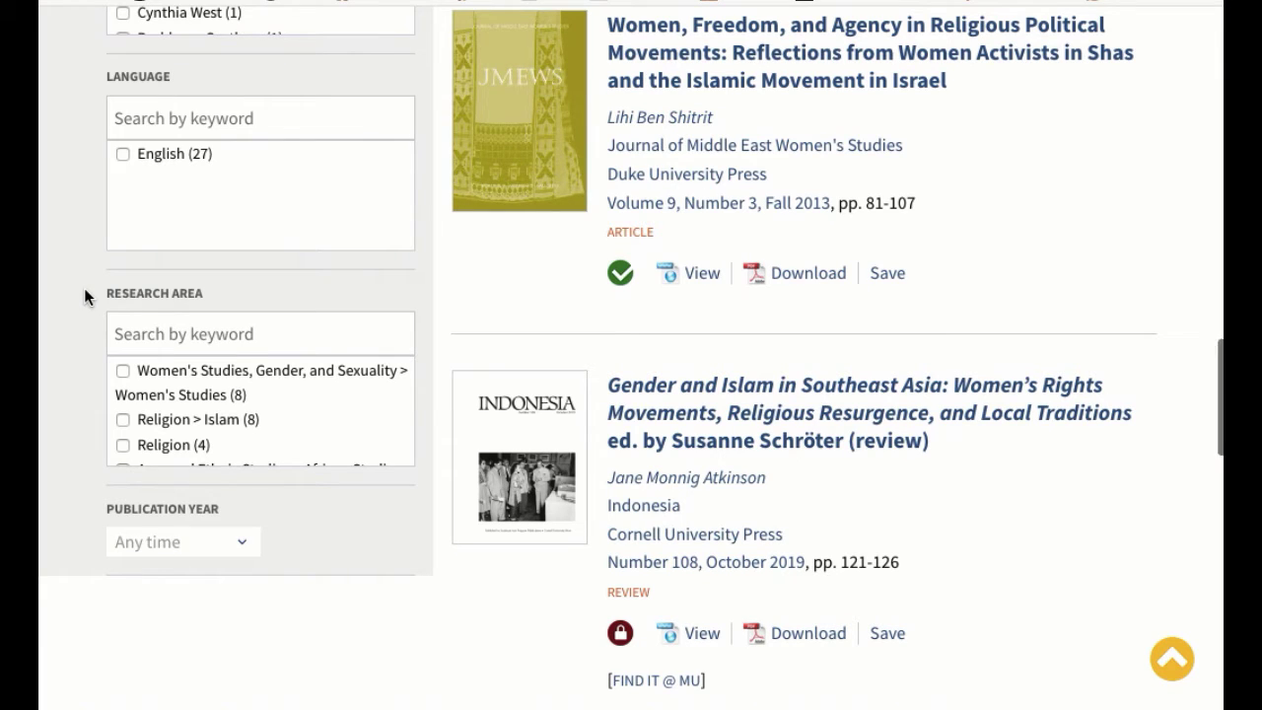
# Examine the first search results, comparing their citation details, access icons, View and Download options, and Find It @ MU links.
pyautogui.scroll(15, 83, 288)
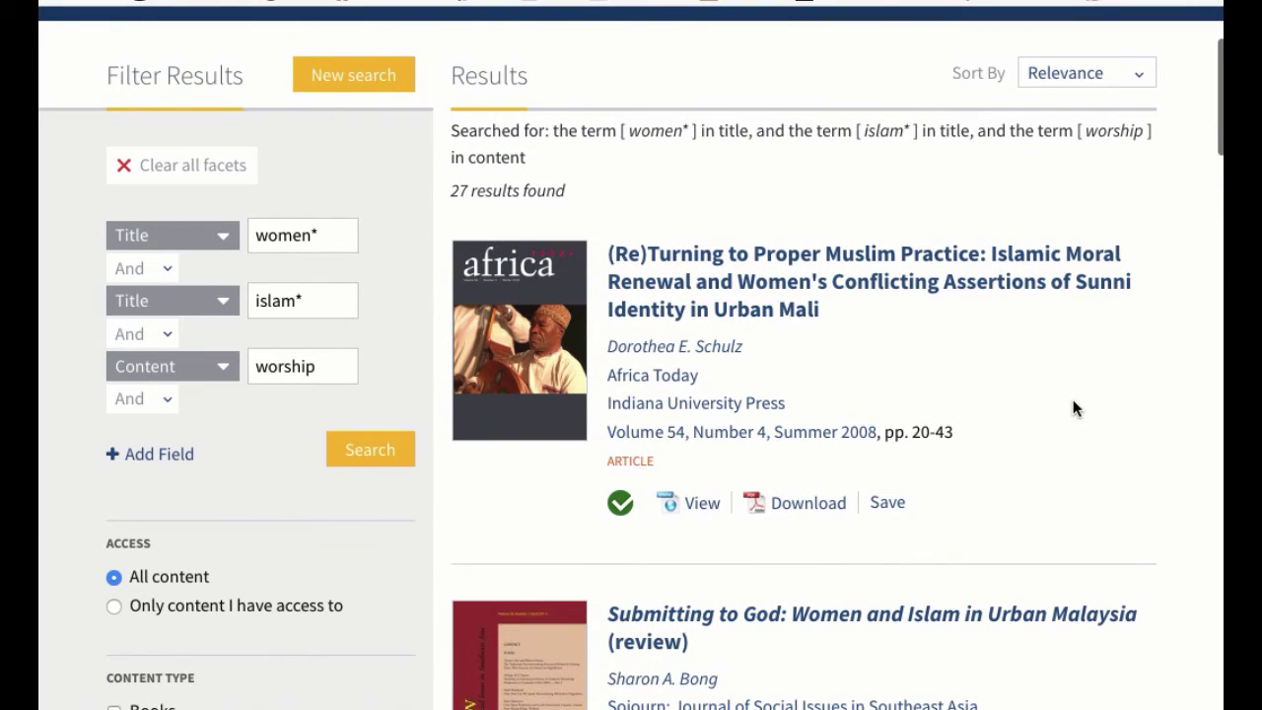
pyautogui.scroll(-1, 1073, 408)
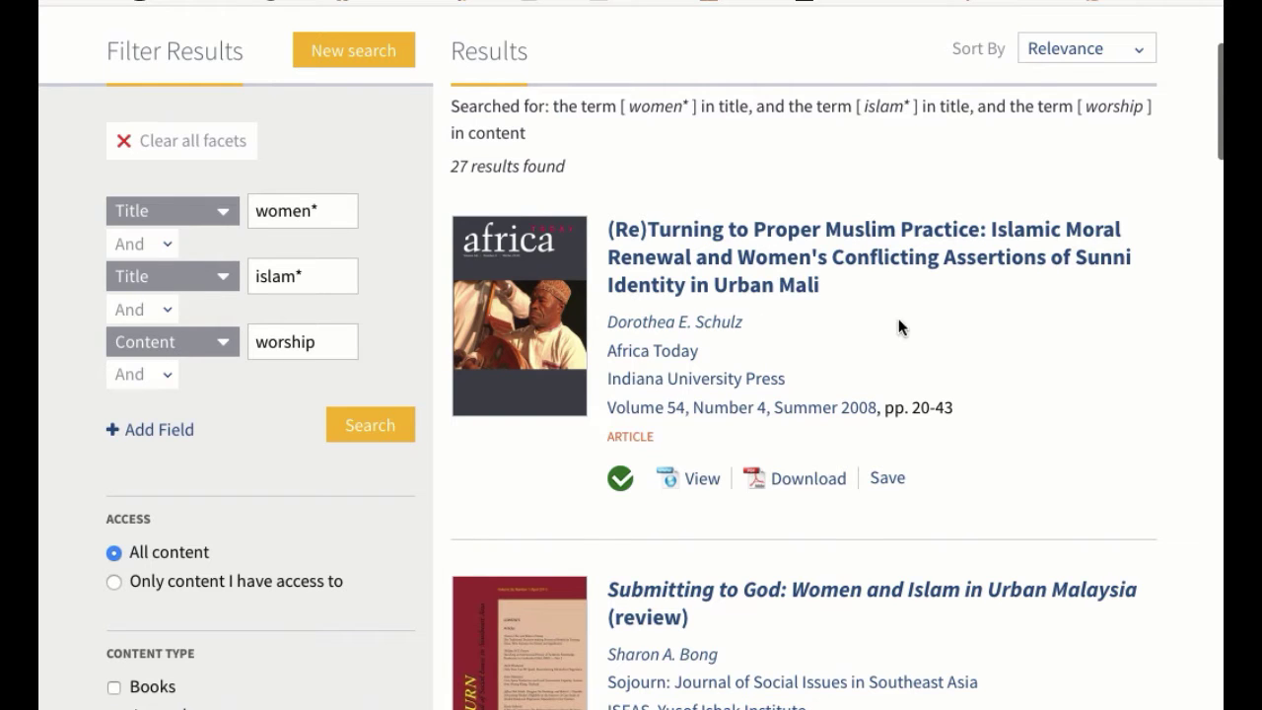
pyautogui.scroll(-4, 1050, 369)
pyautogui.scroll(1, 1050, 368)
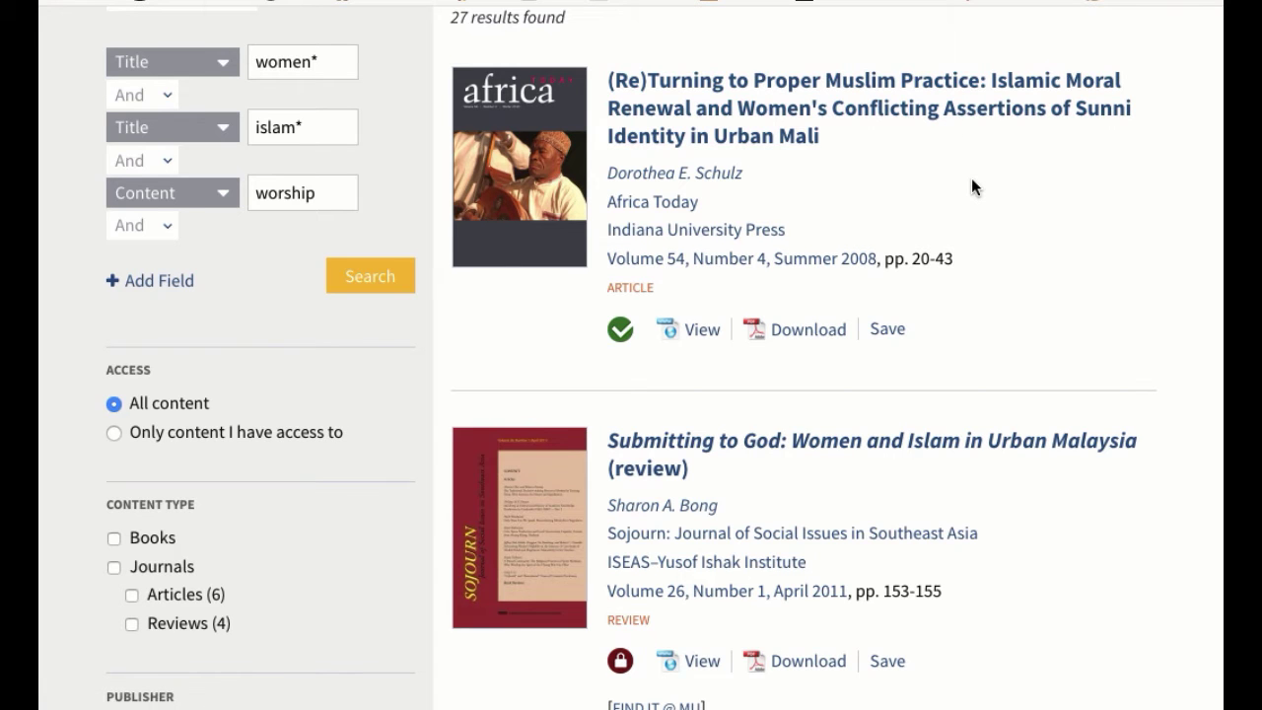
pyautogui.scroll(-2, 997, 202)
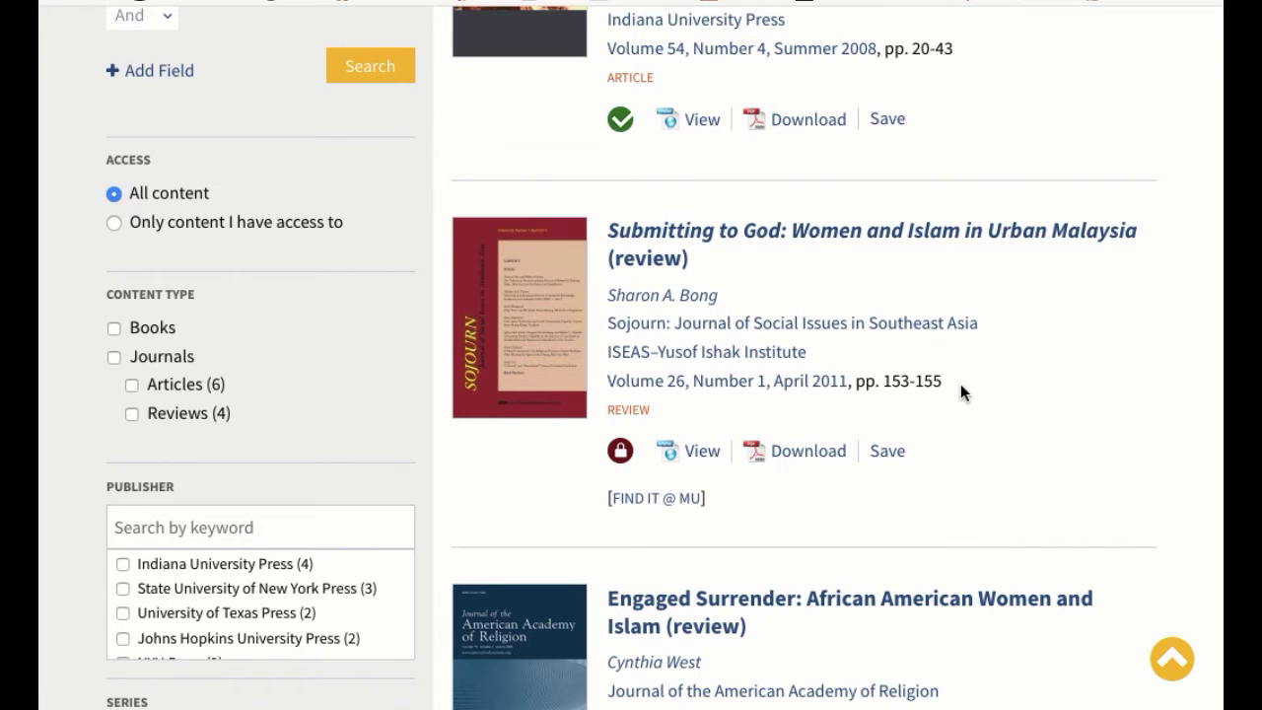
pyautogui.scroll(1, 704, 153)
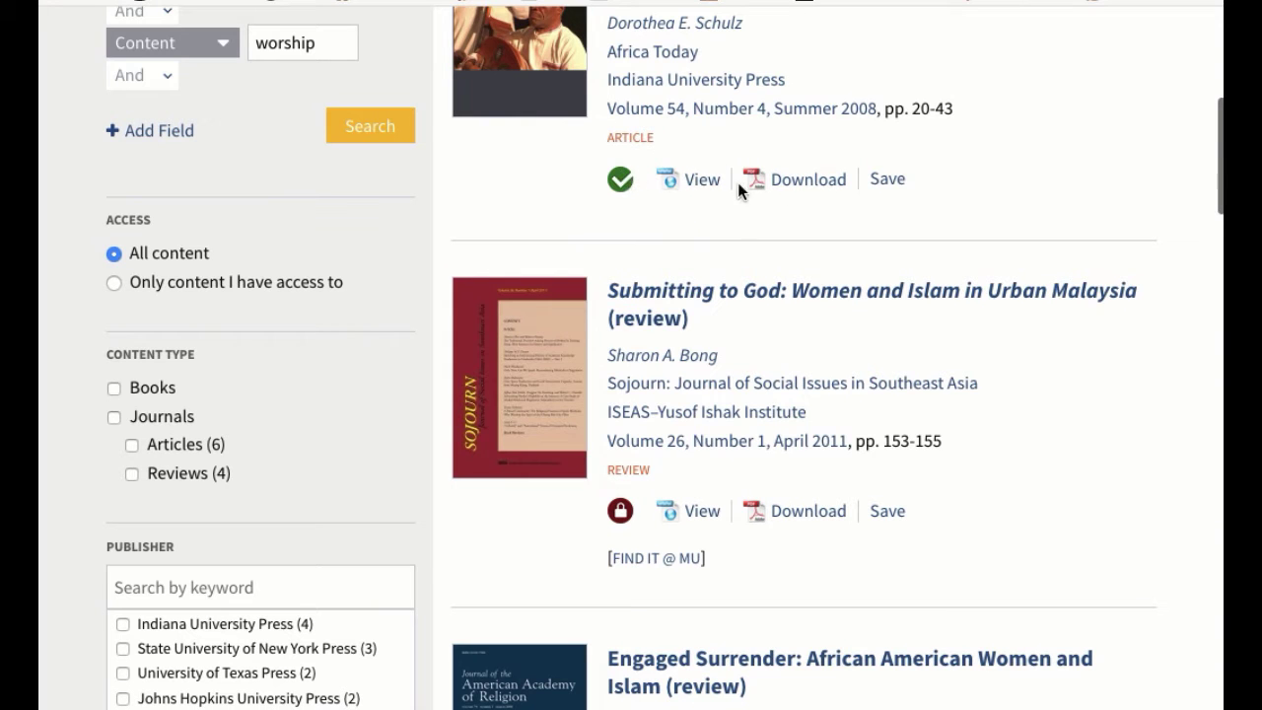
pyautogui.scroll(-1, 867, 558)
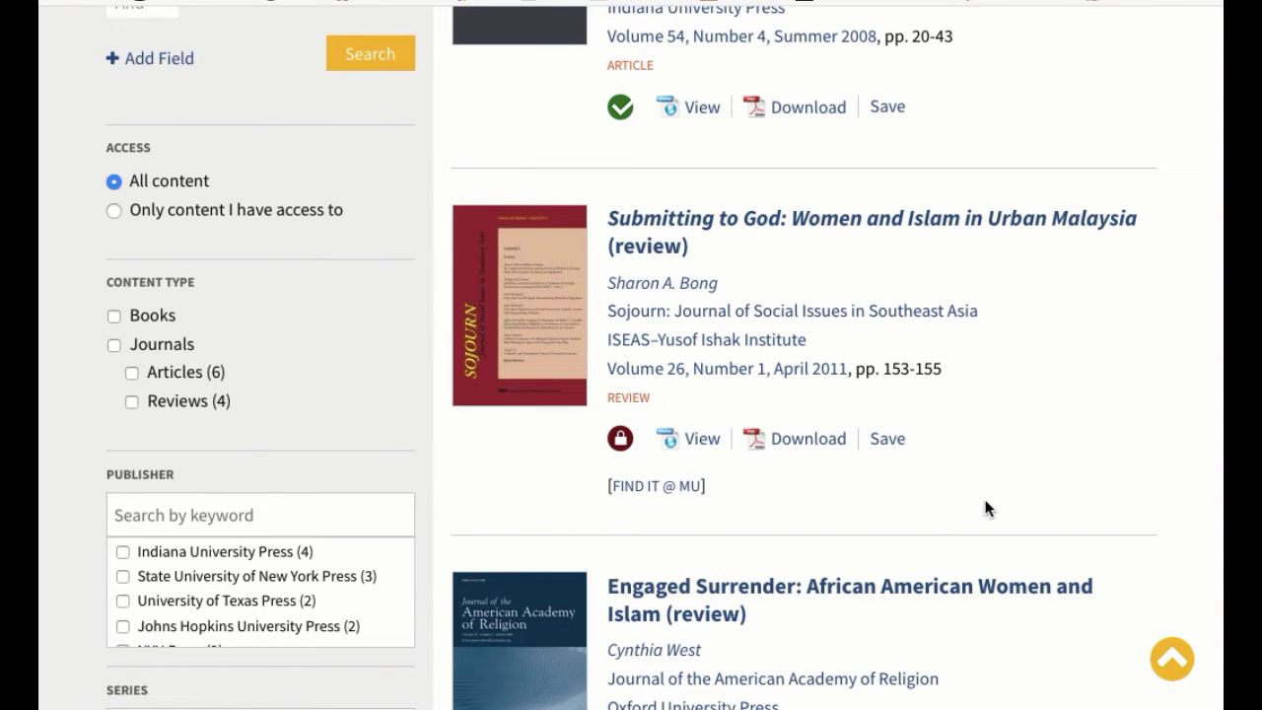
pyautogui.scroll(-1, 983, 495)
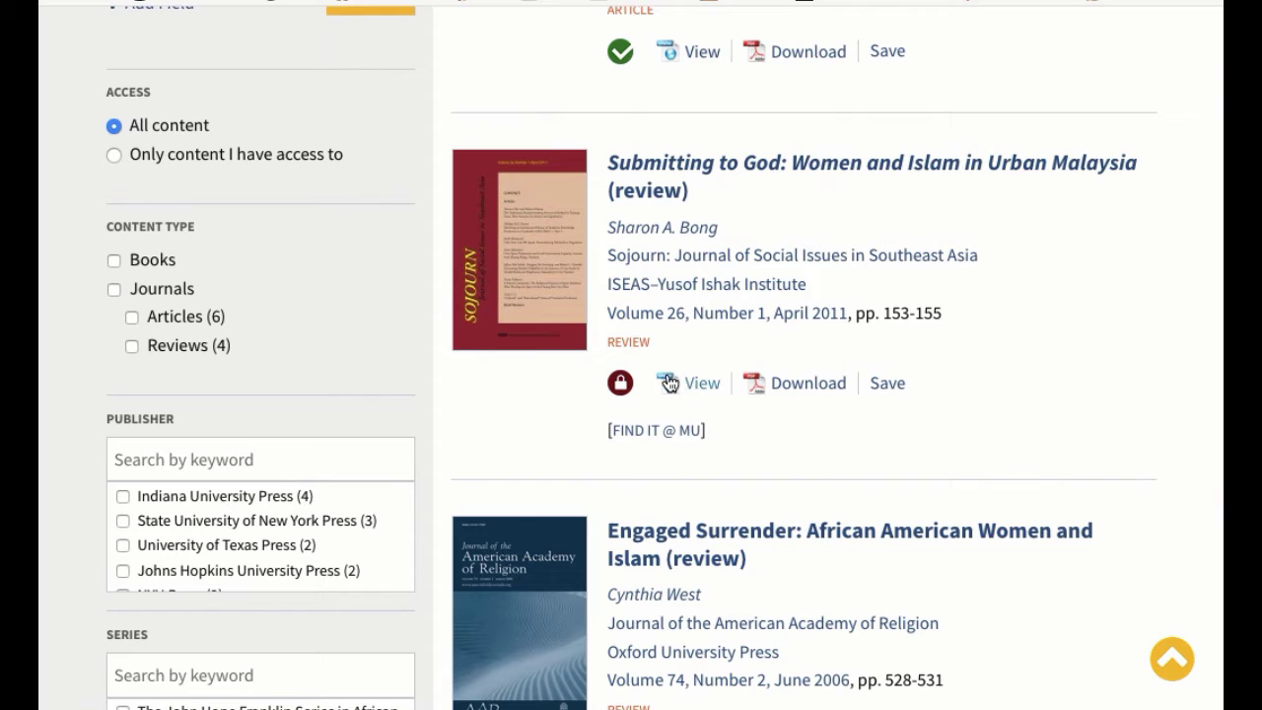
pyautogui.scroll(-1, 998, 354)
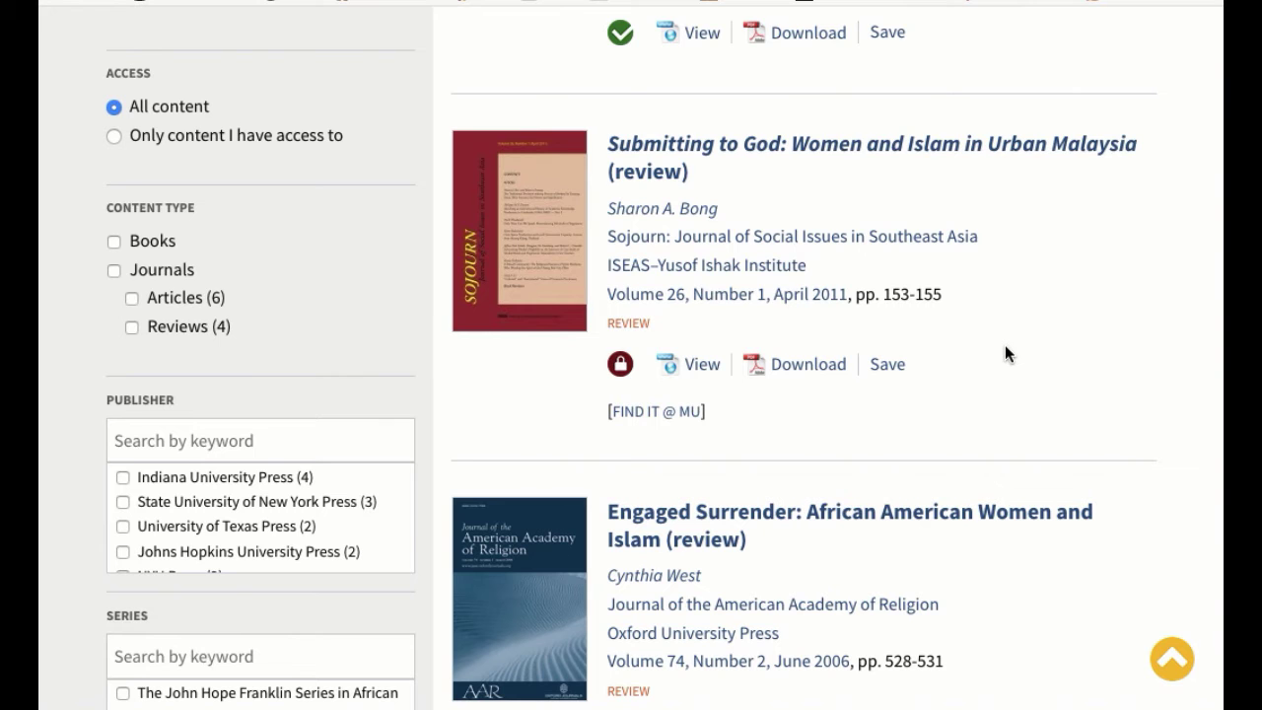
pyautogui.scroll(-2, 1045, 292)
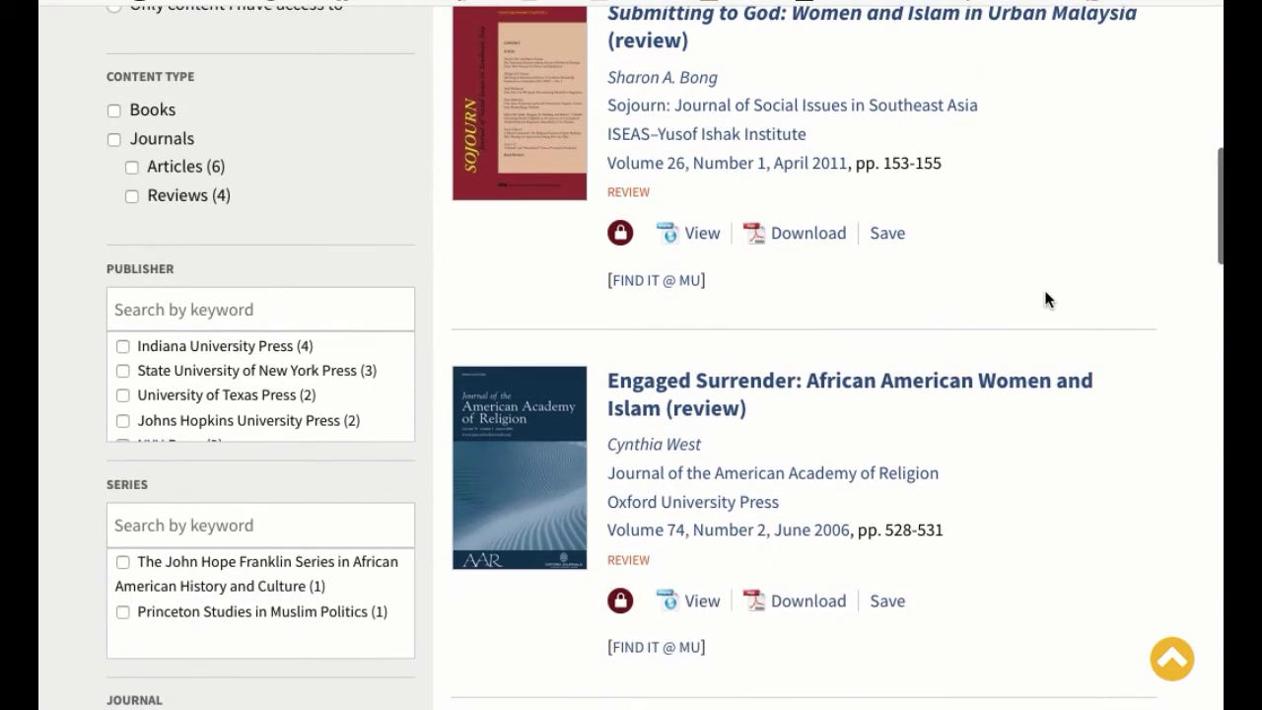
pyautogui.scroll(2, 1047, 298)
pyautogui.scroll(-1, 1045, 299)
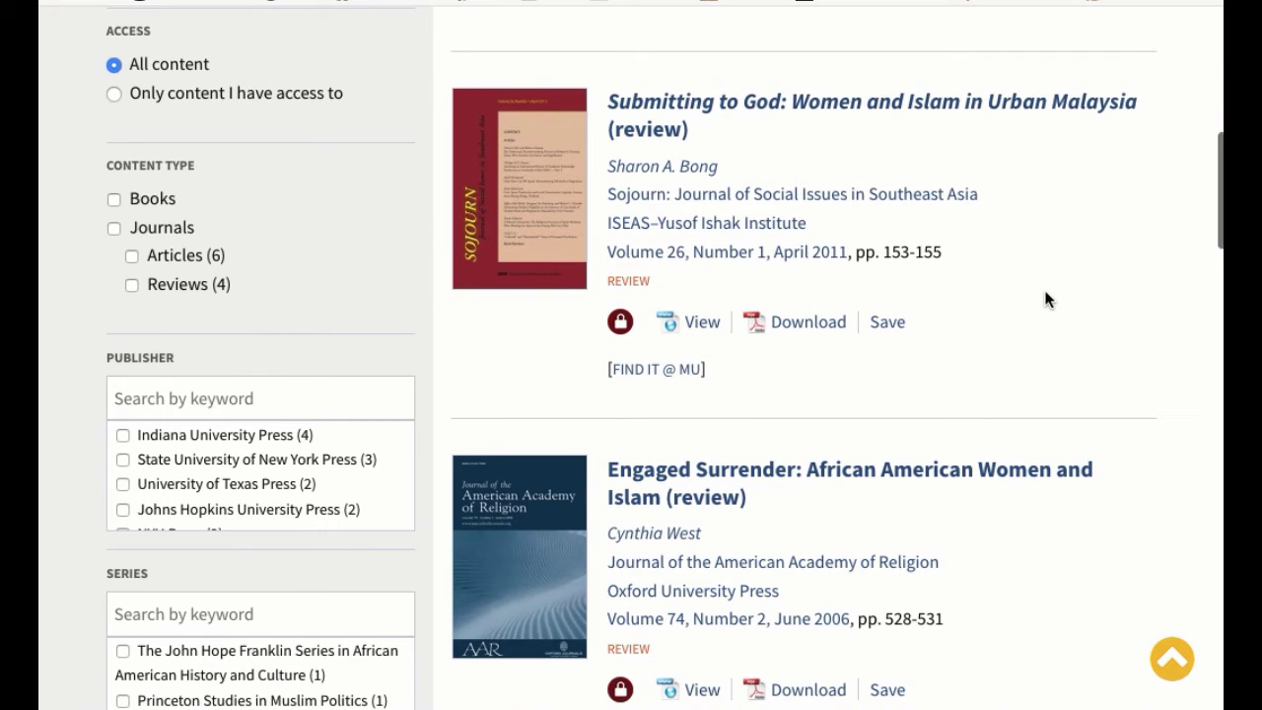
# Compare the access icons and Find It @ MU links on the results from "Engaged Surrender" through "Women Shaping Islam".
pyautogui.scroll(-4, 1068, 301)
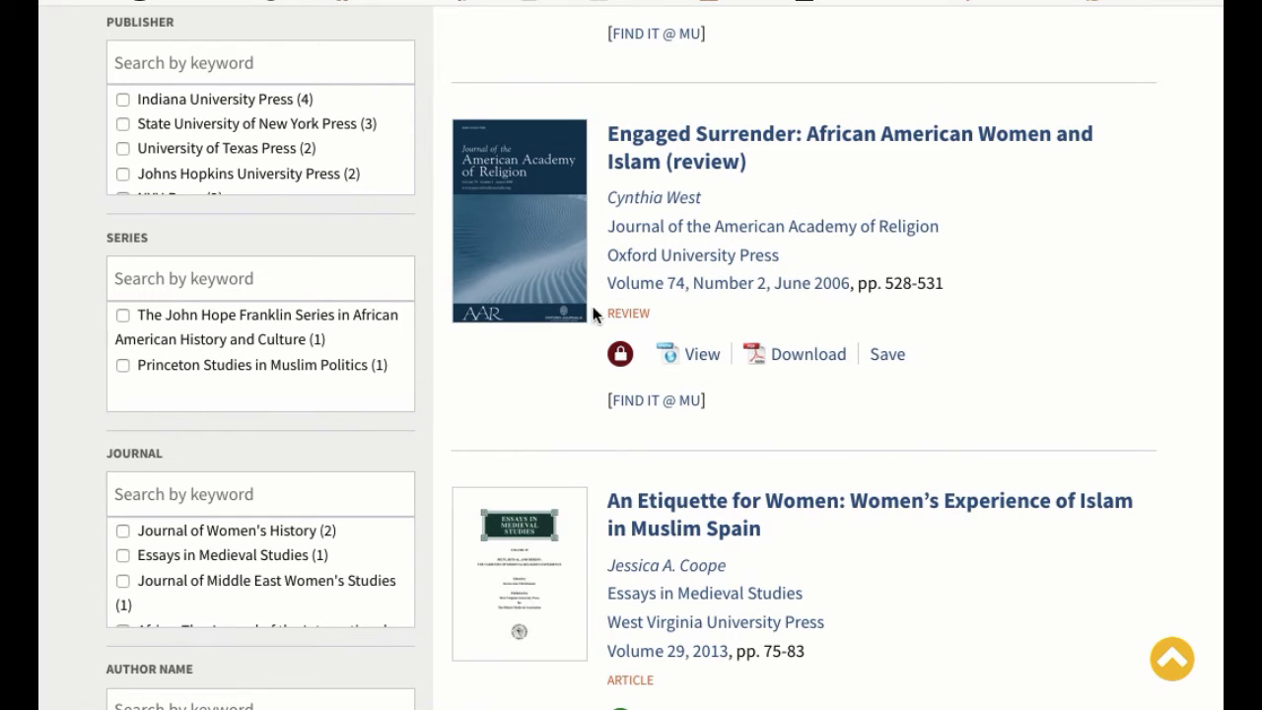
pyautogui.scroll(-2, 1135, 399)
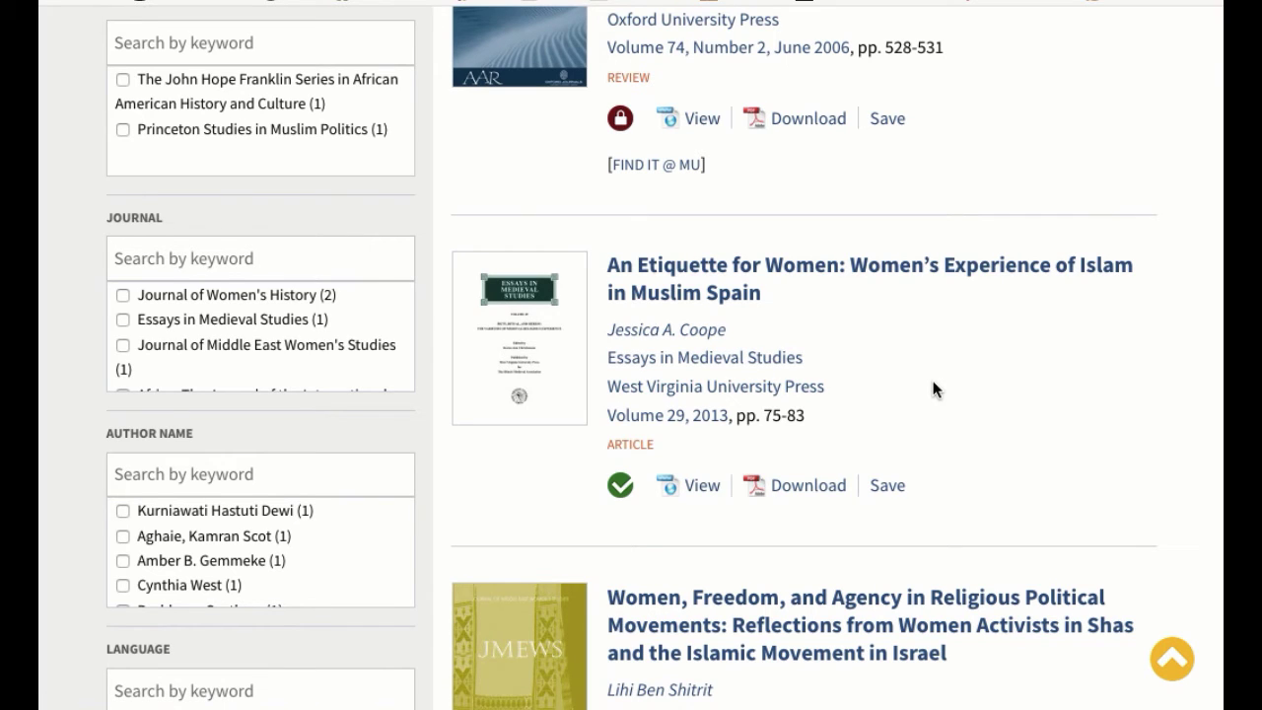
pyautogui.scroll(-1, 932, 389)
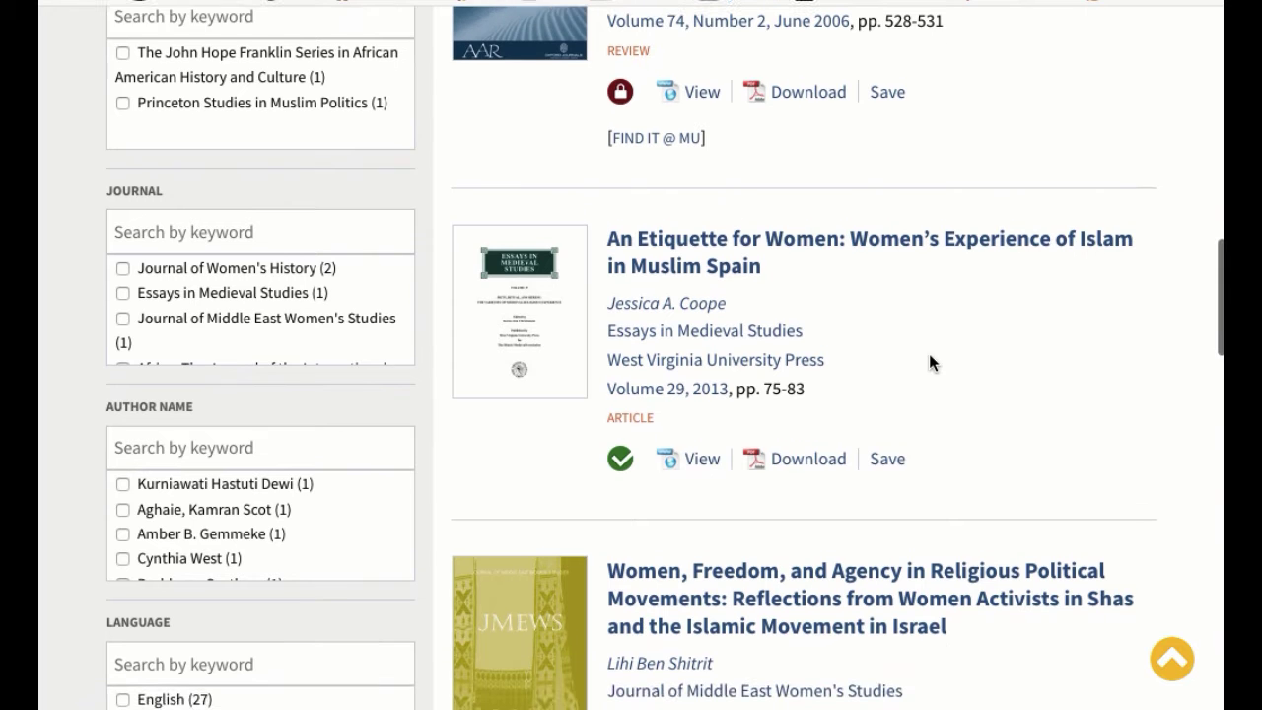
pyautogui.scroll(-2, 929, 363)
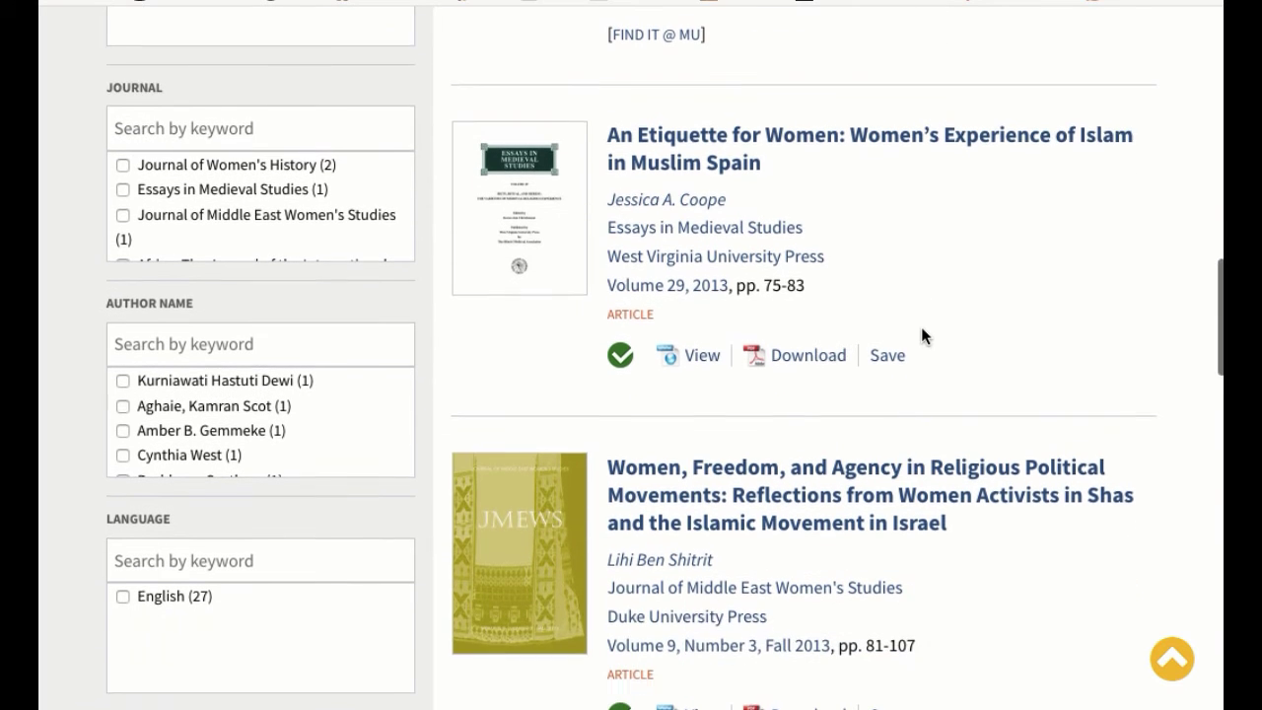
pyautogui.scroll(-5, 1047, 587)
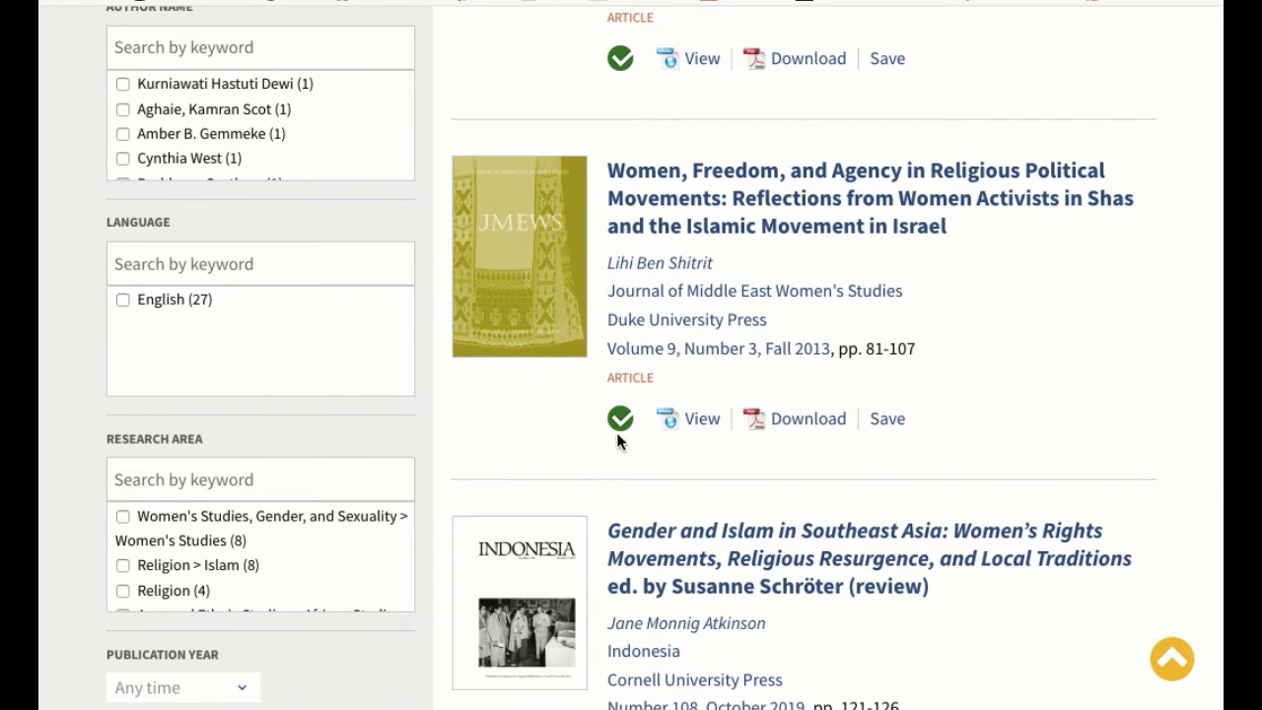
pyautogui.scroll(-10, 963, 387)
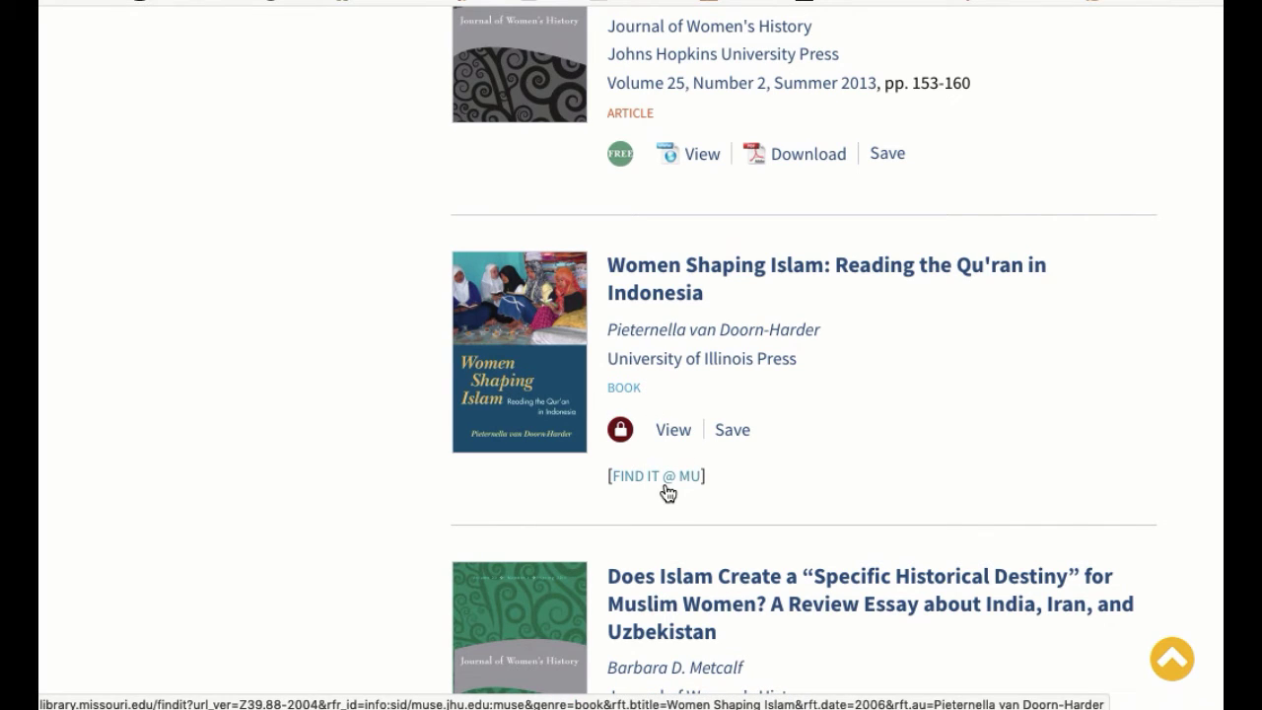
pyautogui.scroll(-1, 791, 483)
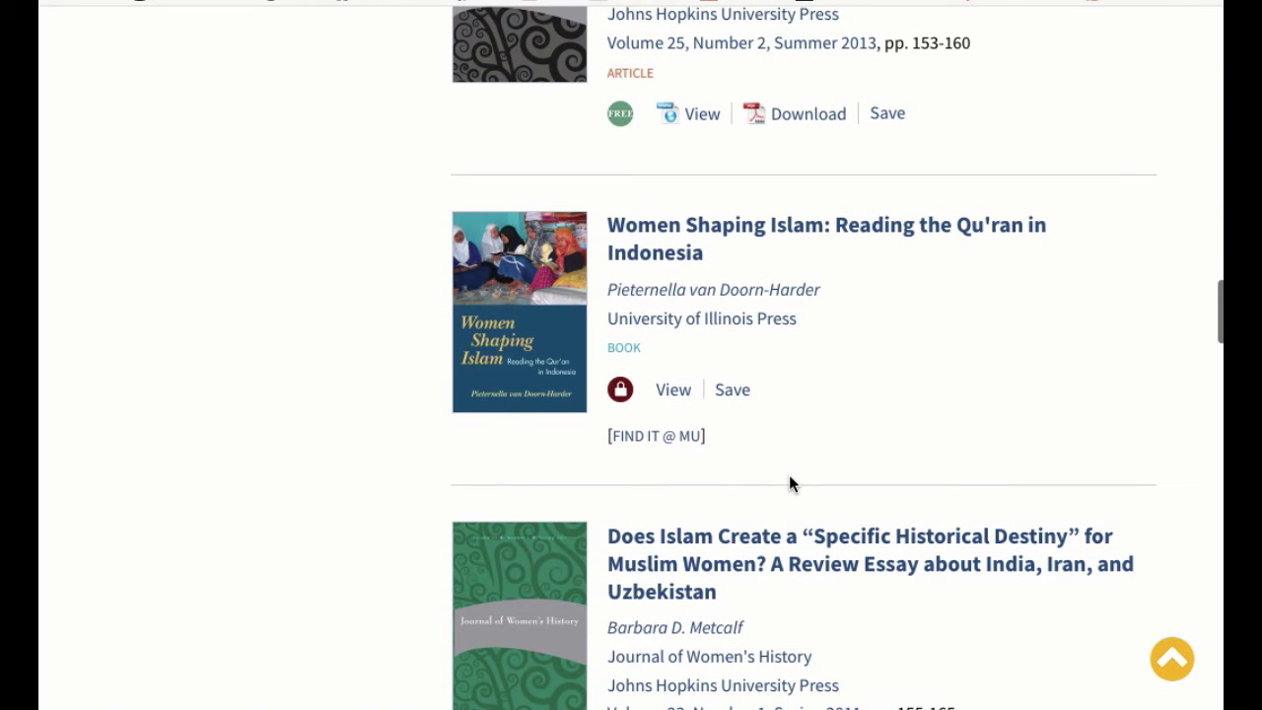
pyautogui.scroll(-2, 790, 478)
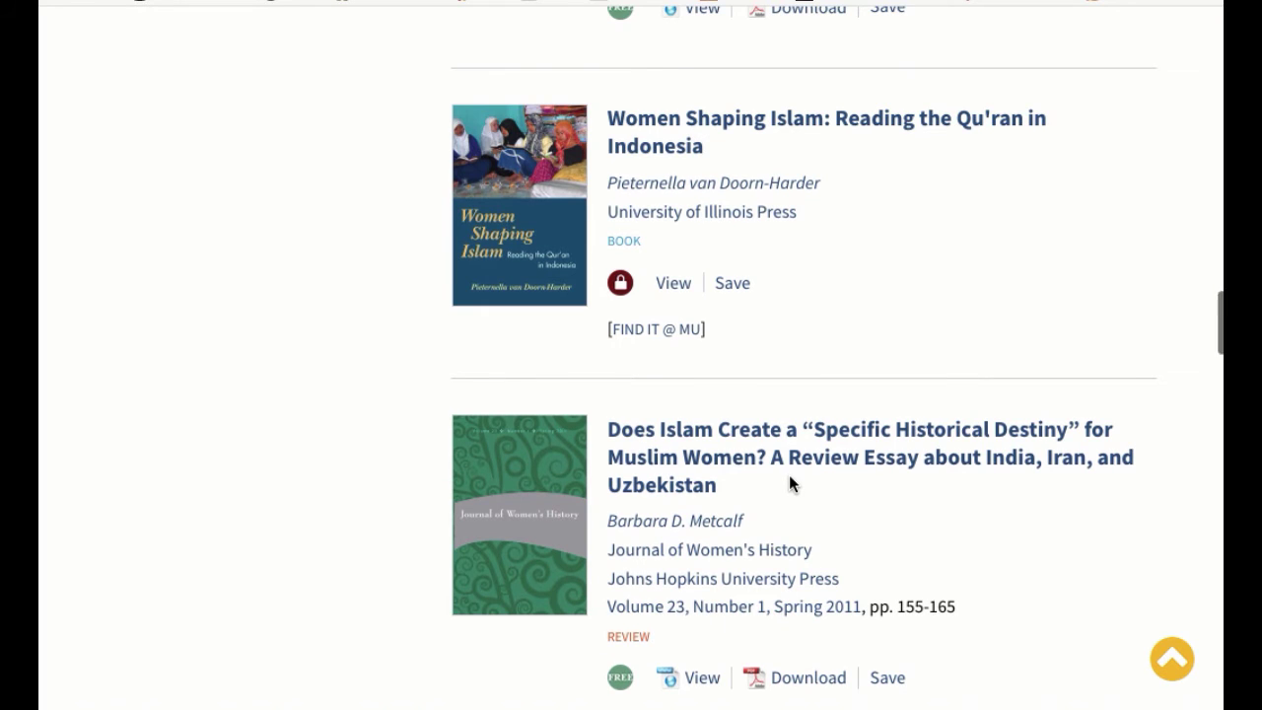
# Examine the content types and access options of the results from the "Specific Historical Destiny" review essay through "Chosen among Women".
pyautogui.scroll(-5, 788, 483)
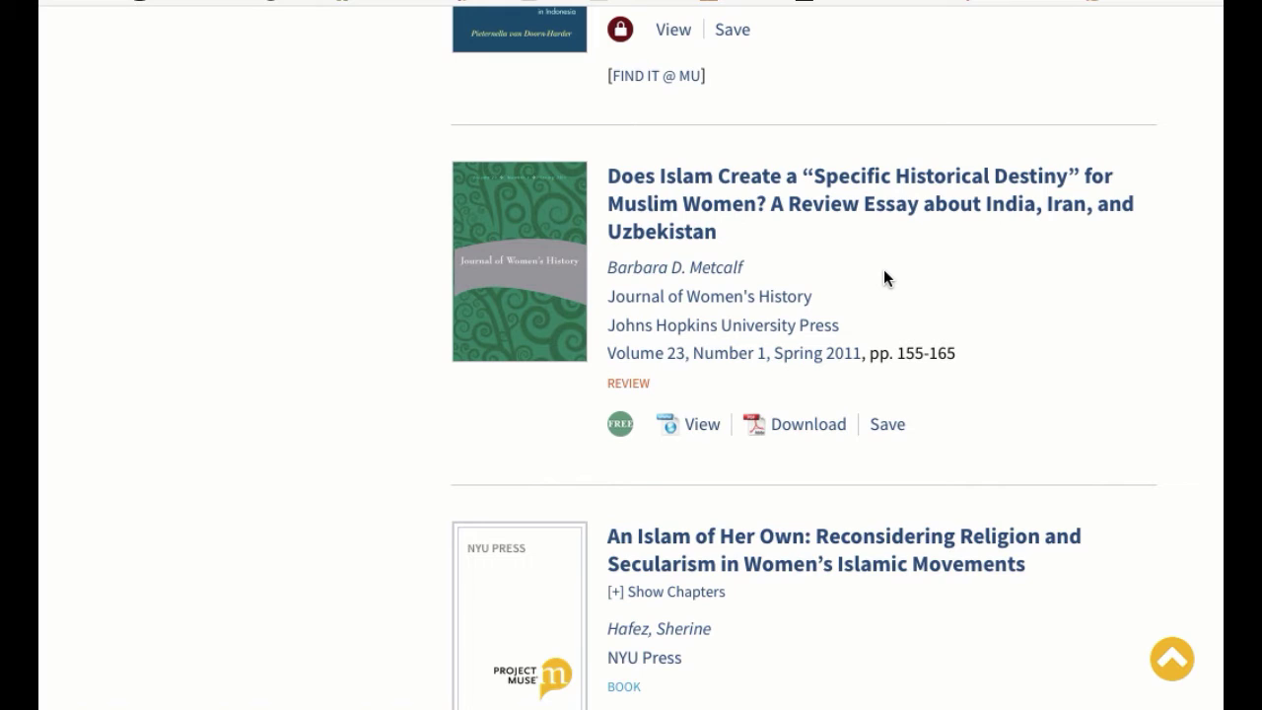
pyautogui.scroll(-1, 883, 271)
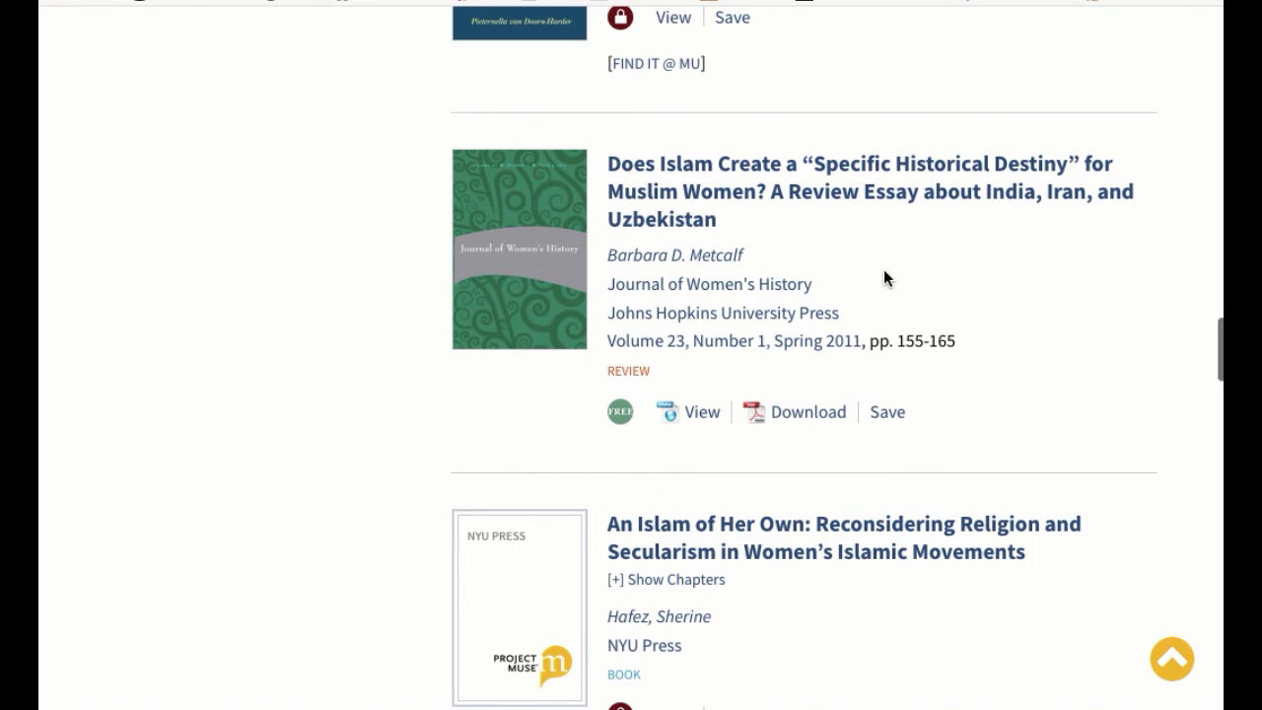
pyautogui.scroll(-1, 883, 270)
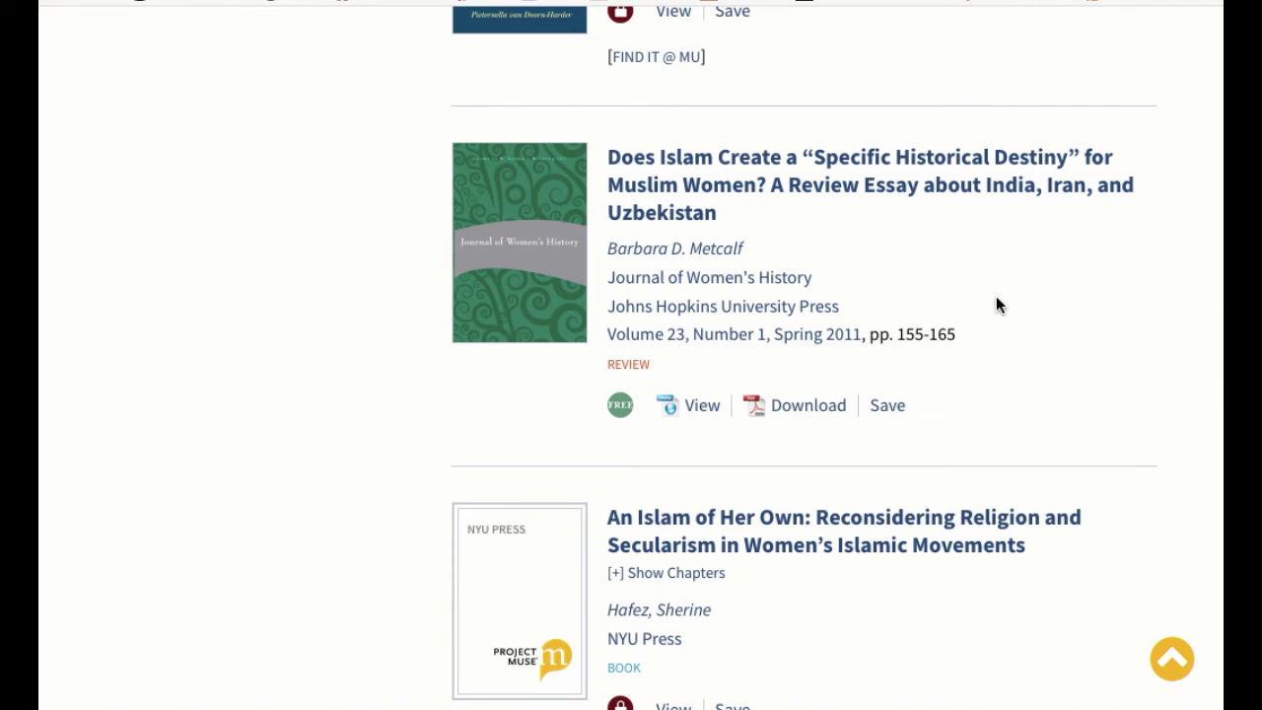
pyautogui.scroll(-3, 995, 293)
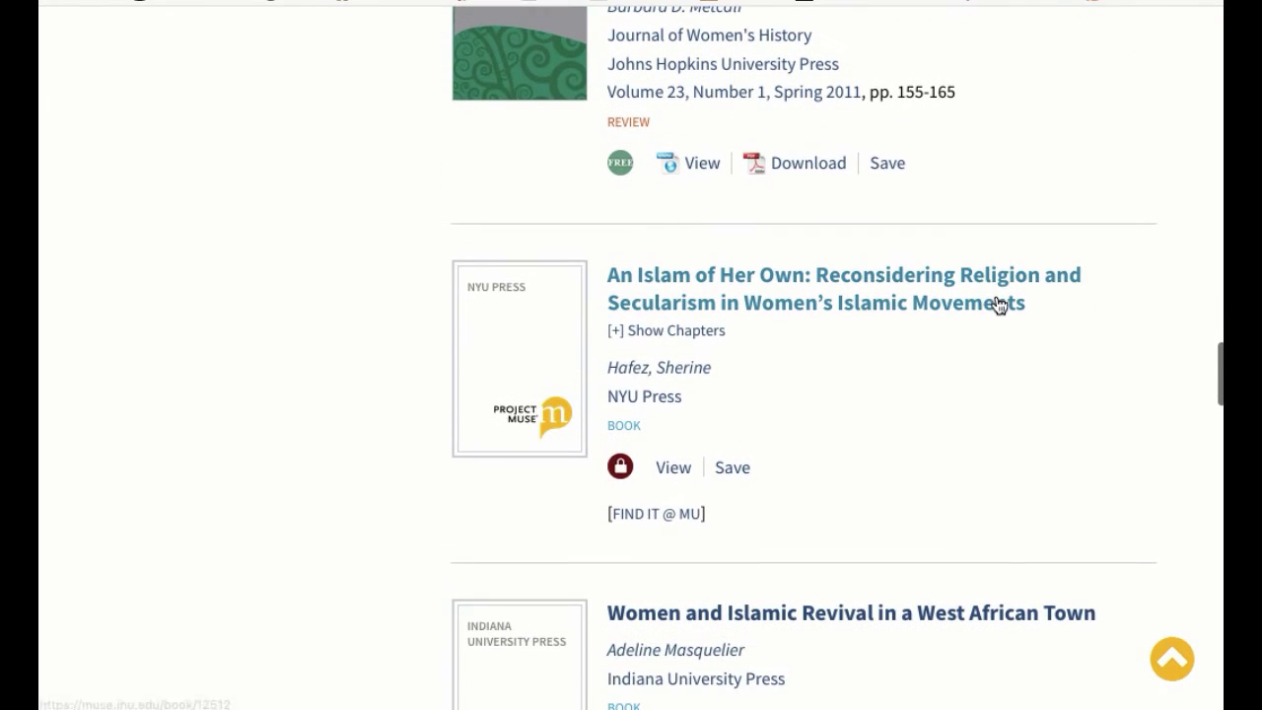
pyautogui.scroll(-2, 980, 400)
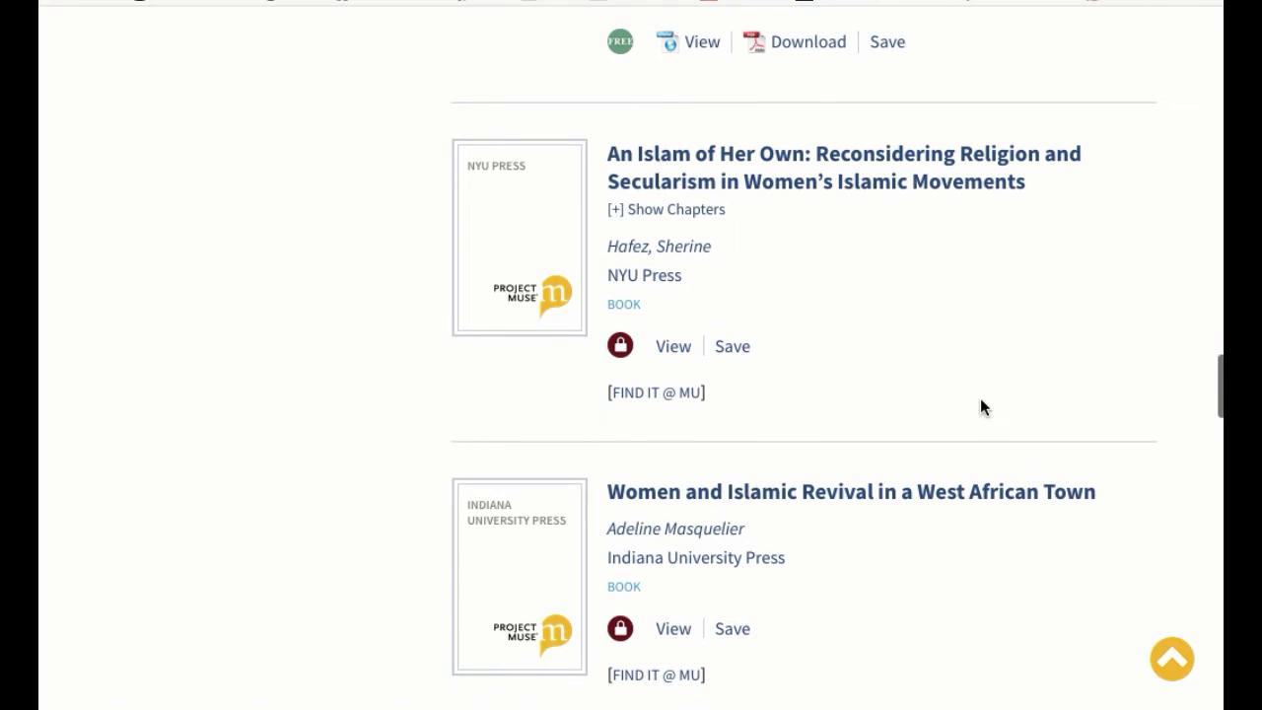
pyautogui.scroll(-2, 981, 399)
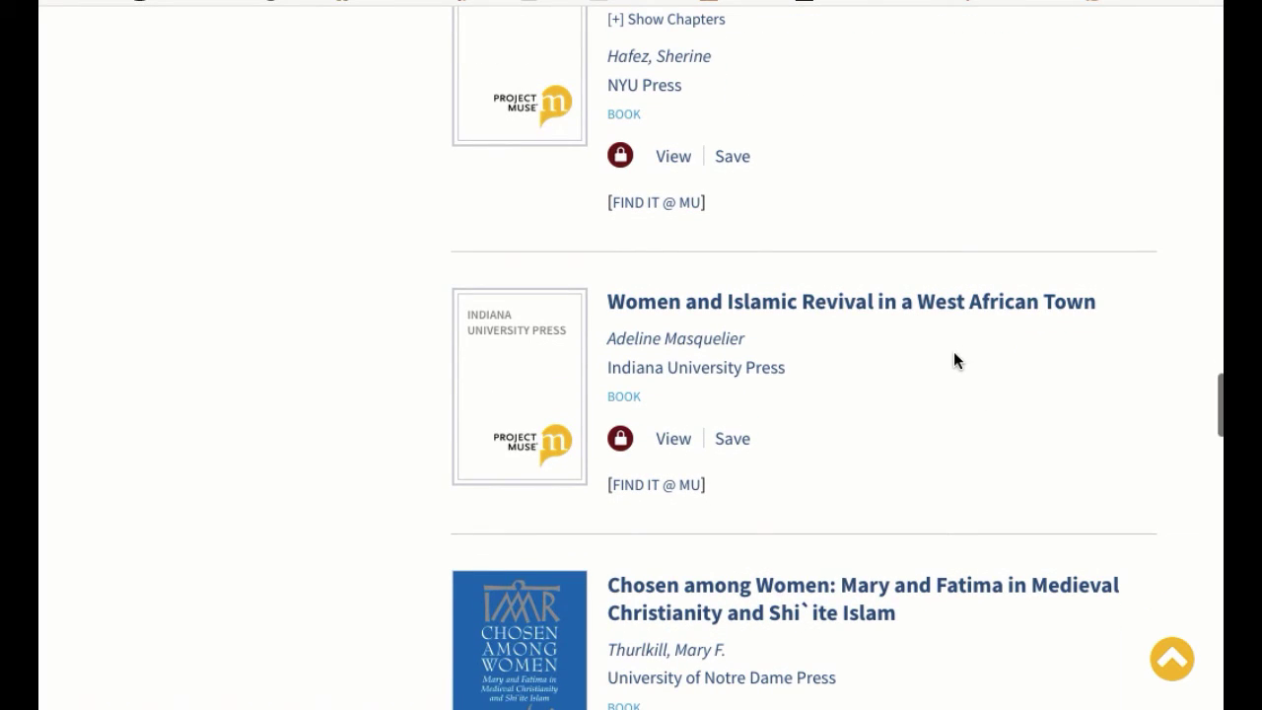
pyautogui.scroll(-2, 953, 361)
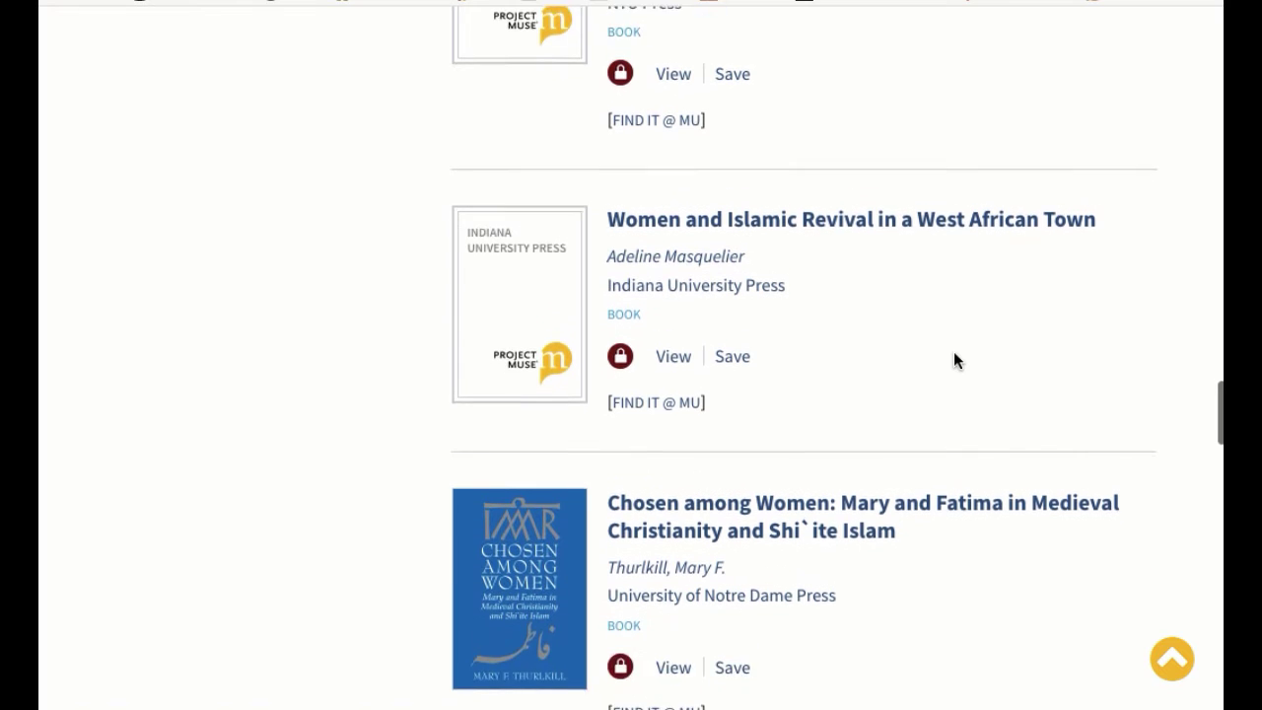
pyautogui.scroll(-2, 1021, 563)
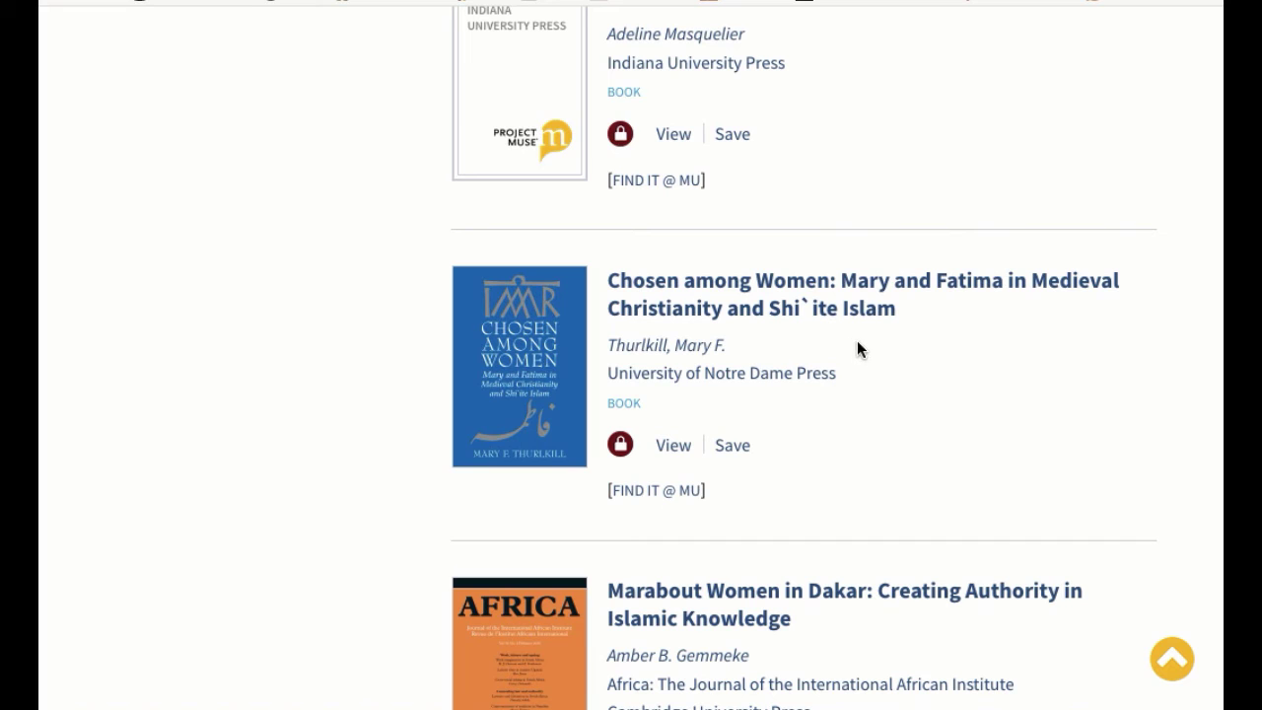
pyautogui.scroll(-1, 856, 349)
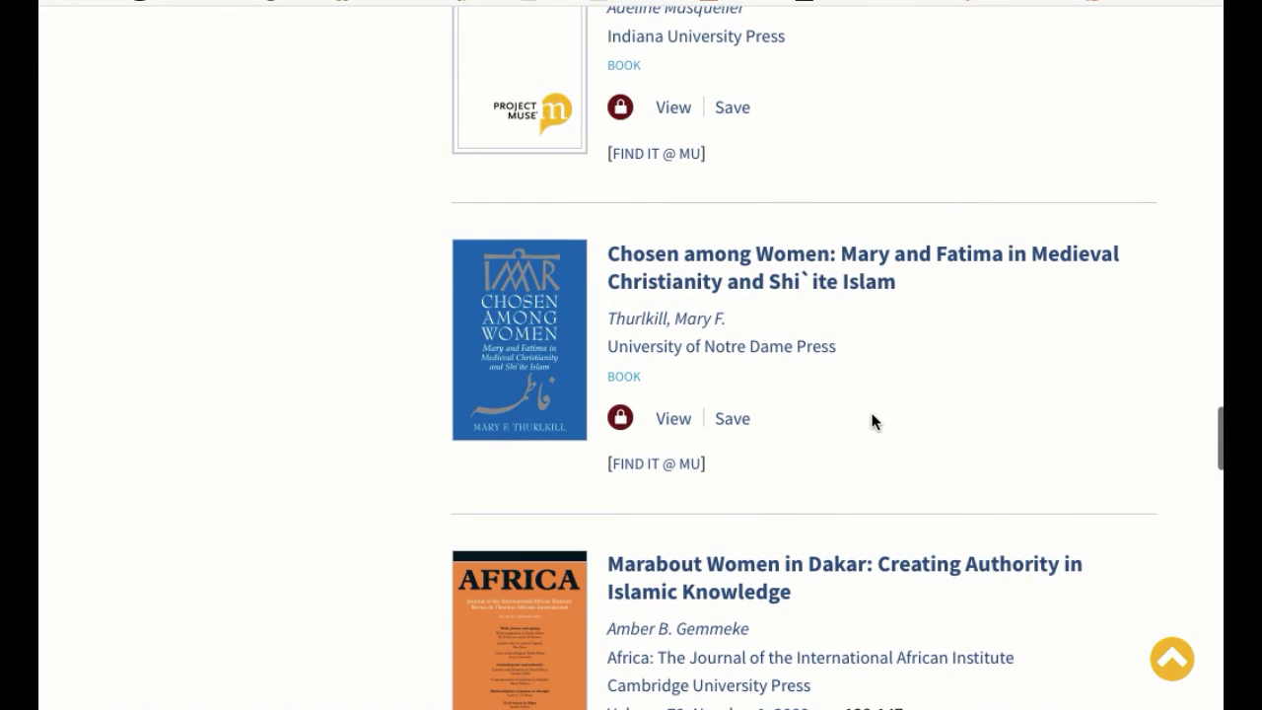
# Check how the results from "Marabout Women in Dakar" through "Women of the Nation" can be accessed, comparing access icons and Find It @ MU links.
pyautogui.scroll(-3, 870, 417)
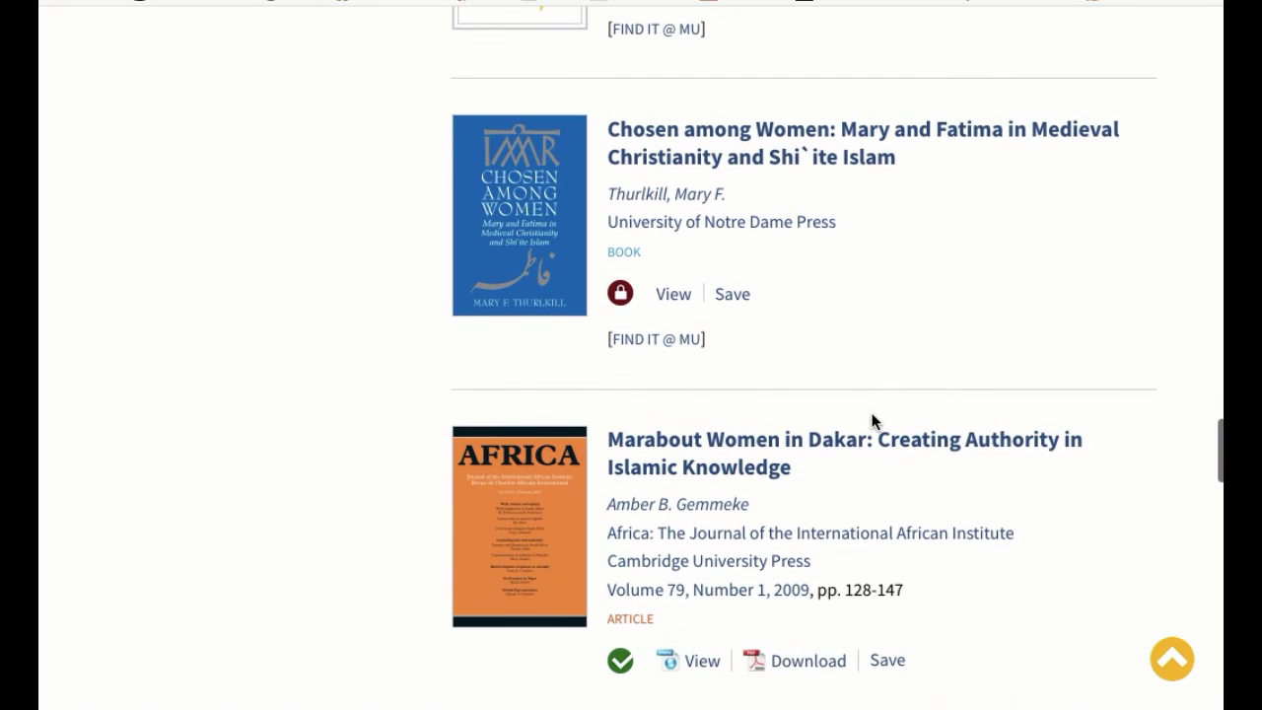
pyautogui.scroll(-1, 871, 421)
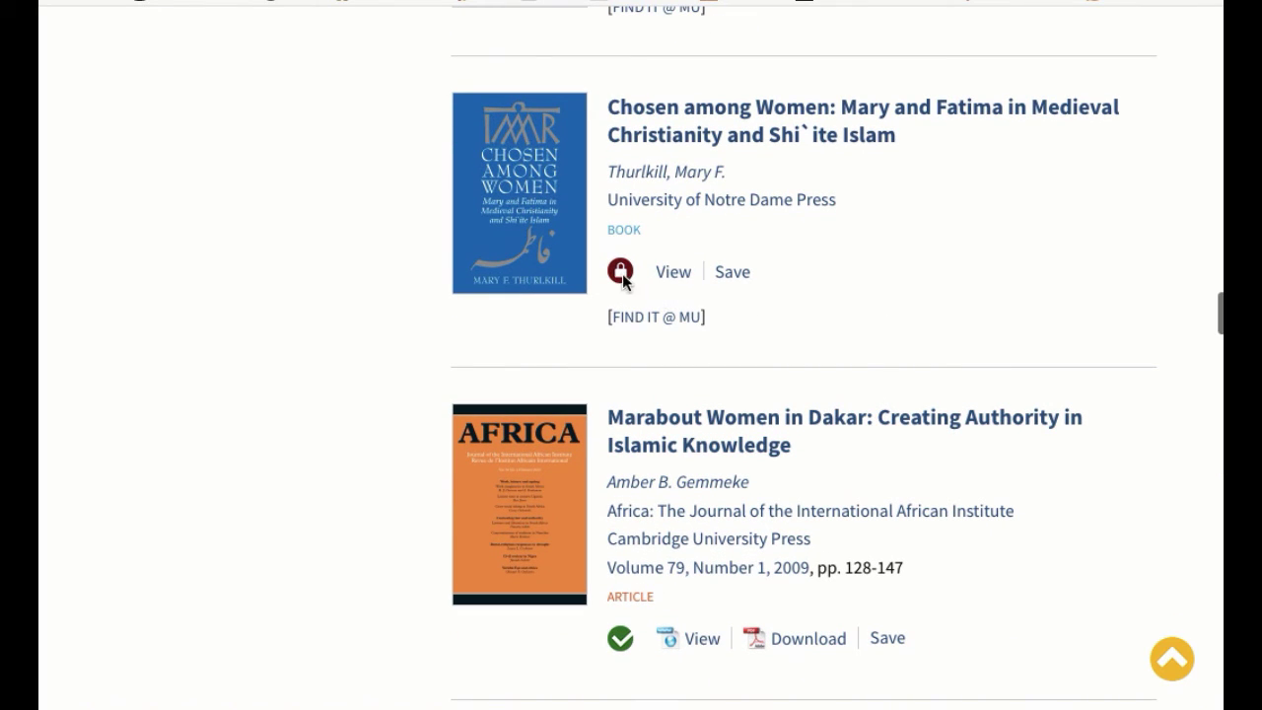
pyautogui.scroll(-2, 890, 486)
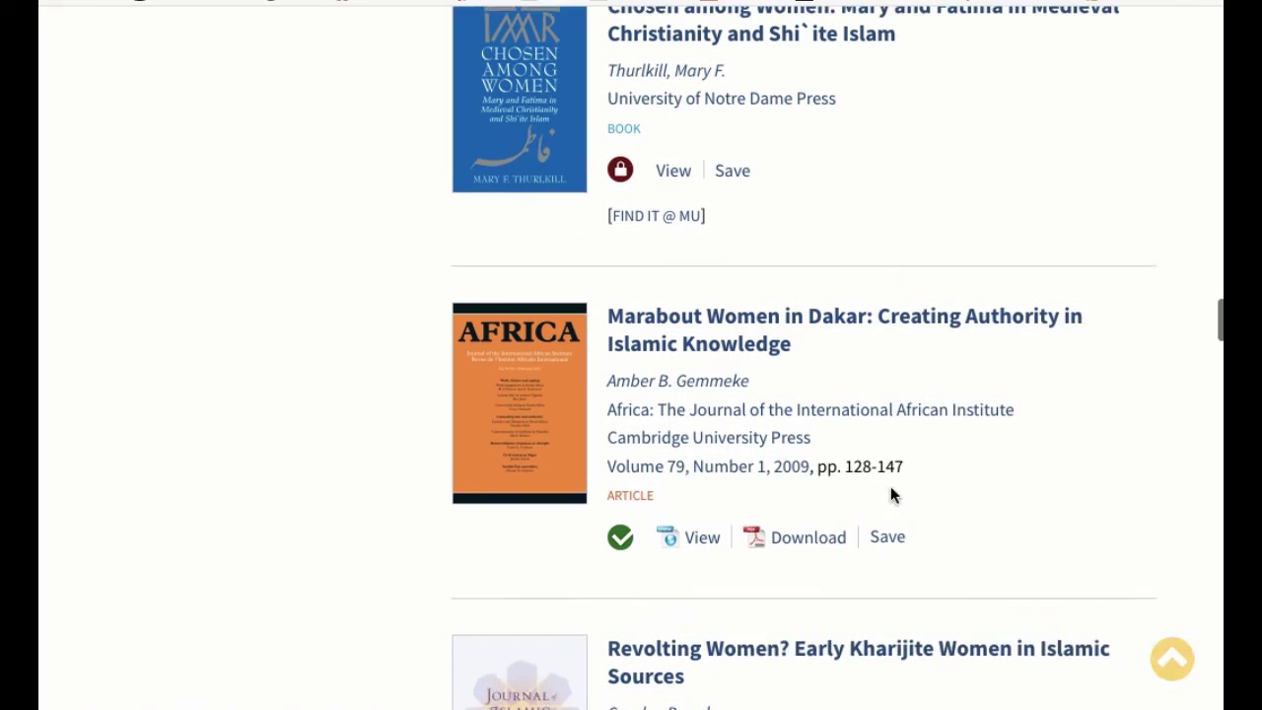
pyautogui.scroll(2, 890, 486)
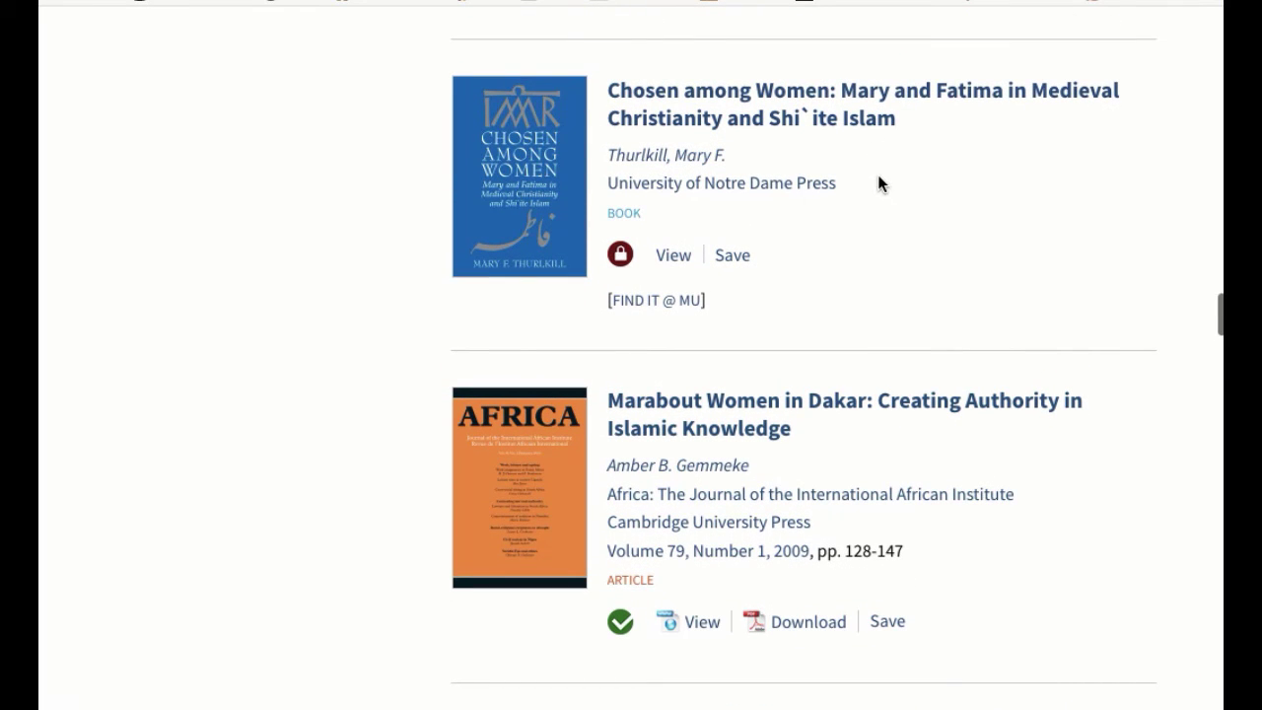
pyautogui.scroll(-4, 880, 183)
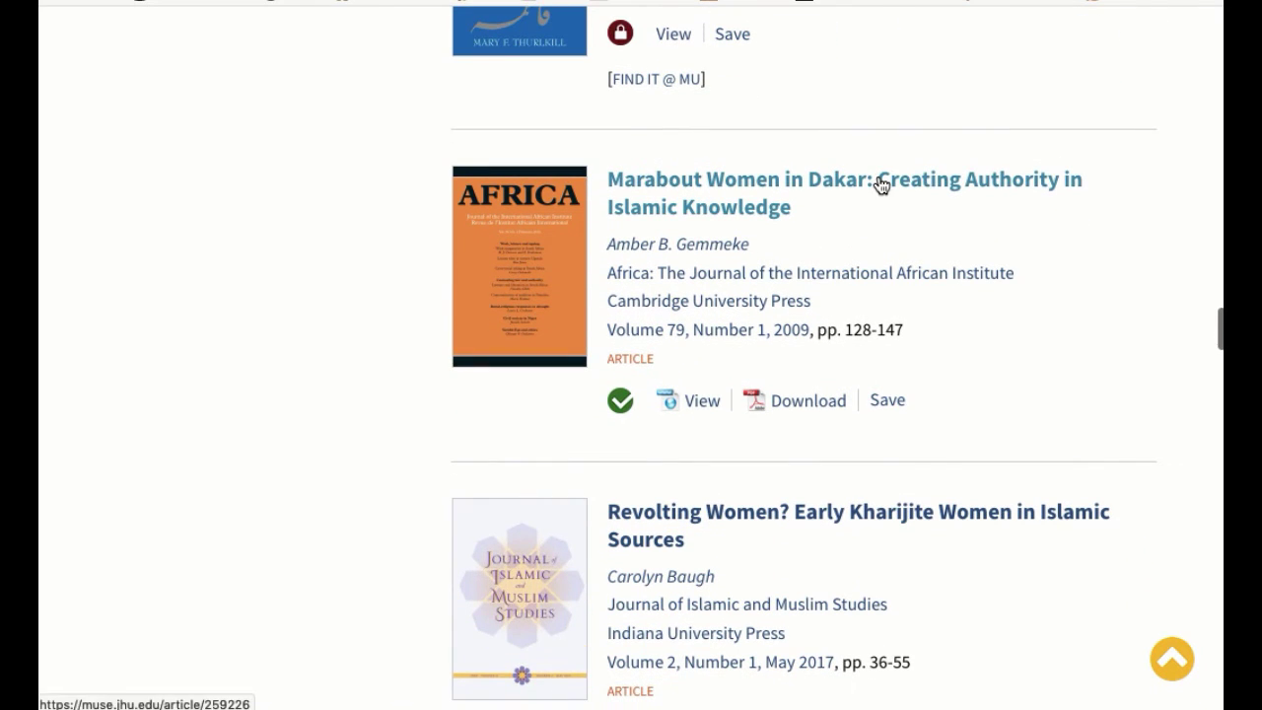
pyautogui.scroll(-2, 971, 309)
pyautogui.scroll(-5, 971, 316)
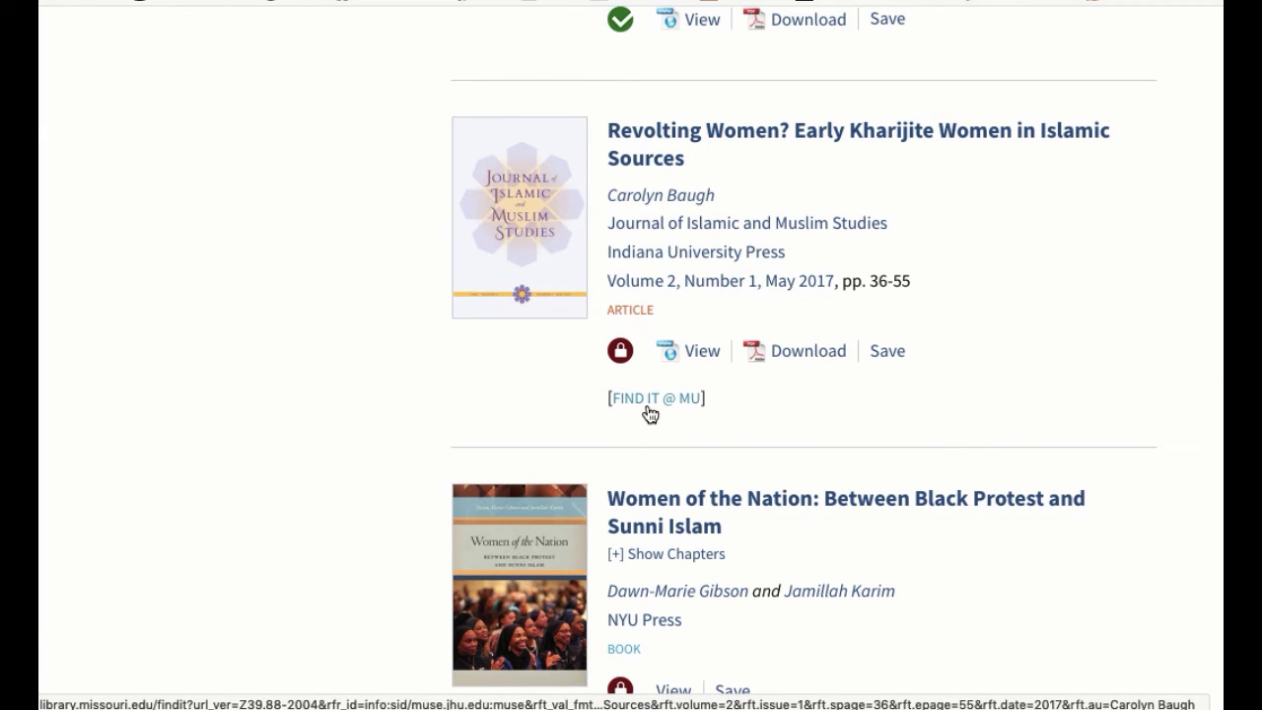
pyautogui.scroll(-3, 862, 464)
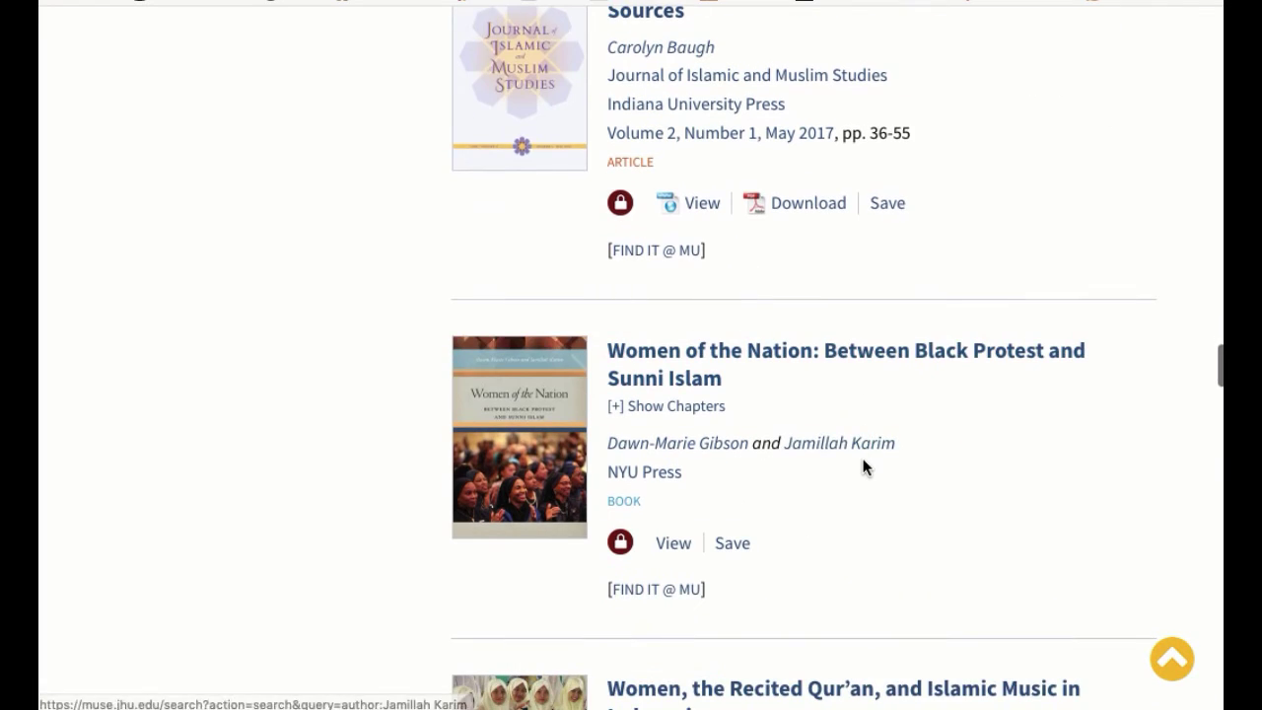
# Open the record of the free book "Soft Force: Women in Egypt's Islamic Awakening" from the search results.
pyautogui.scroll(-10, 861, 465)
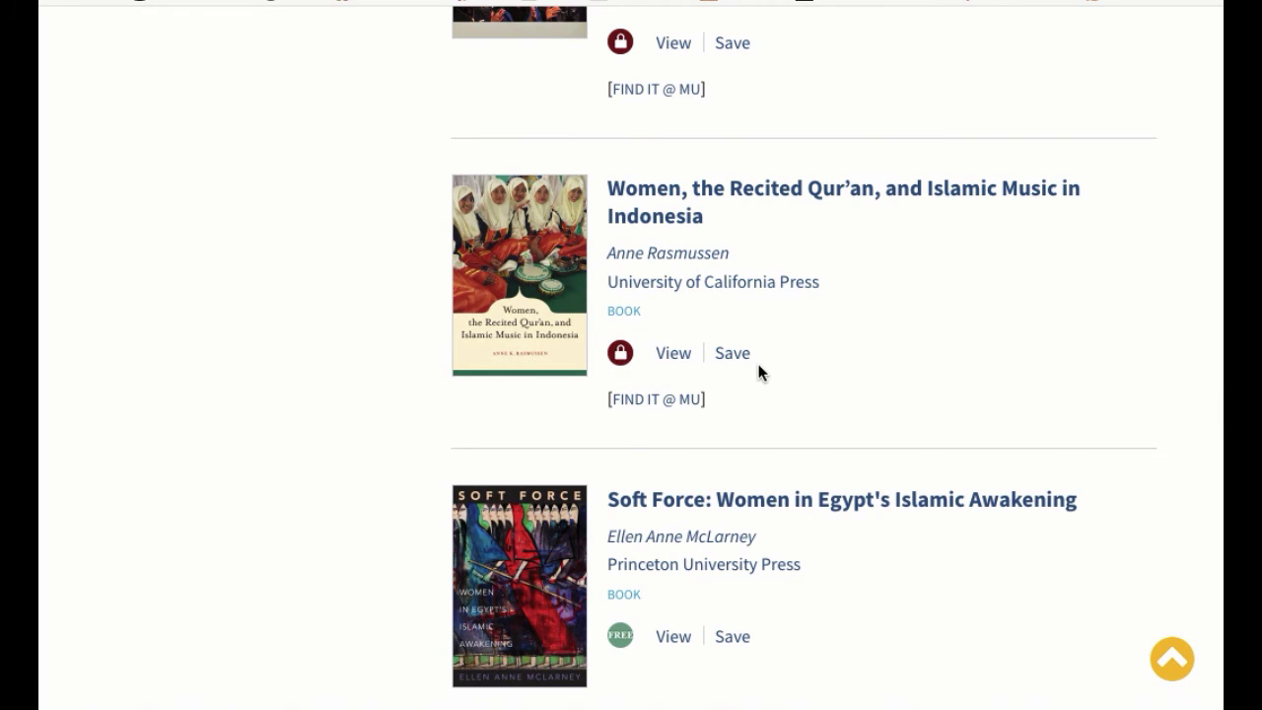
pyautogui.scroll(-3, 759, 371)
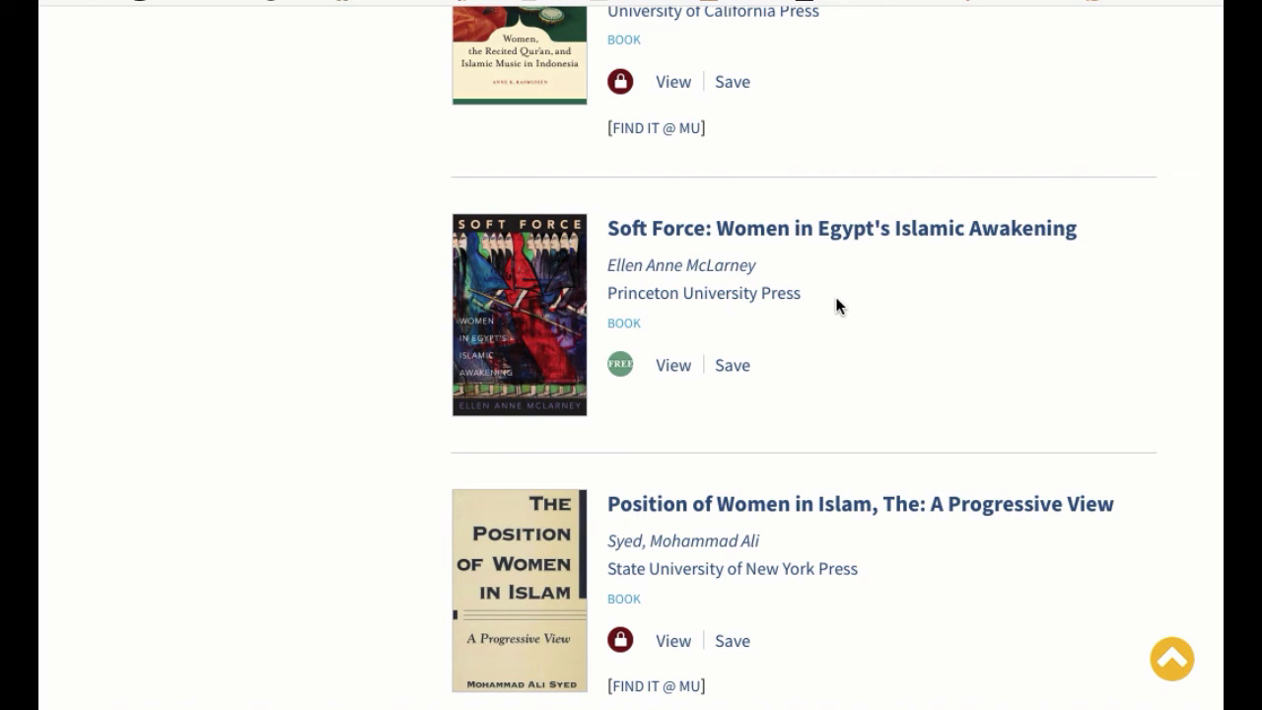
pyautogui.scroll(-1, 835, 298)
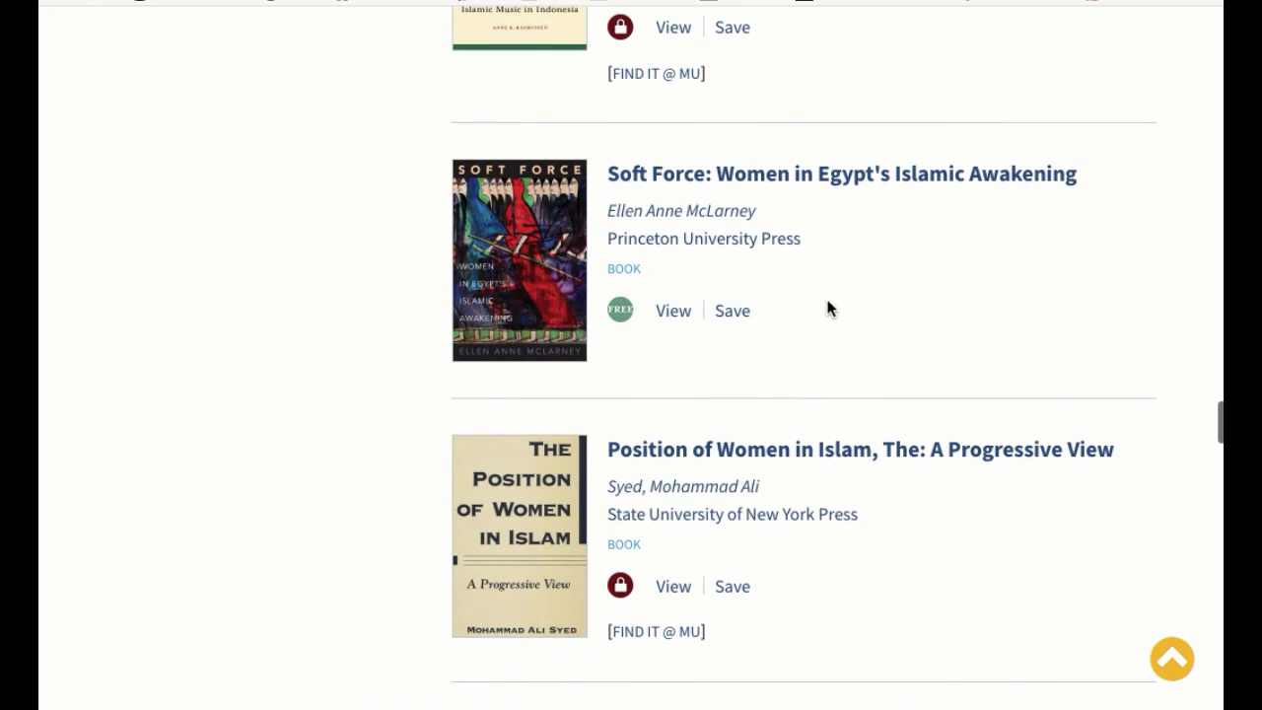
pyautogui.click(685, 178)
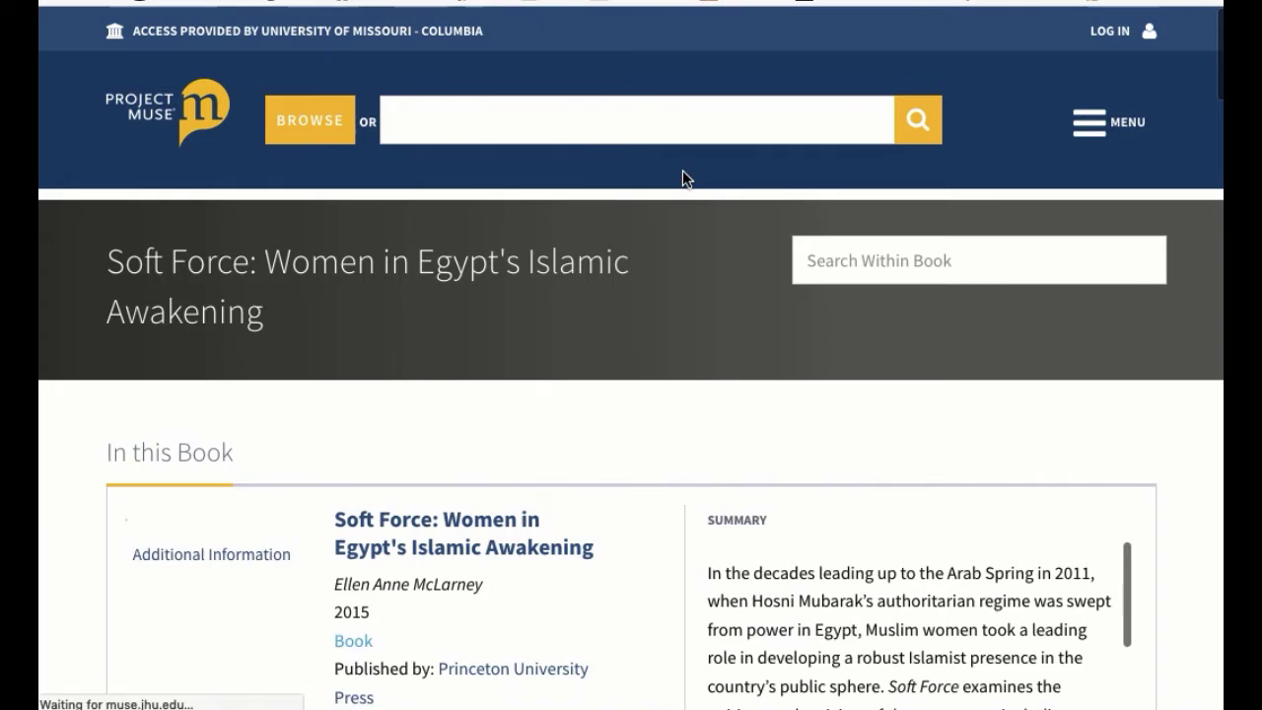
# Review the book's citation details, summary and table of contents, checking the access icon and Download option for each chapter.
pyautogui.scroll(-3, 1206, 572)
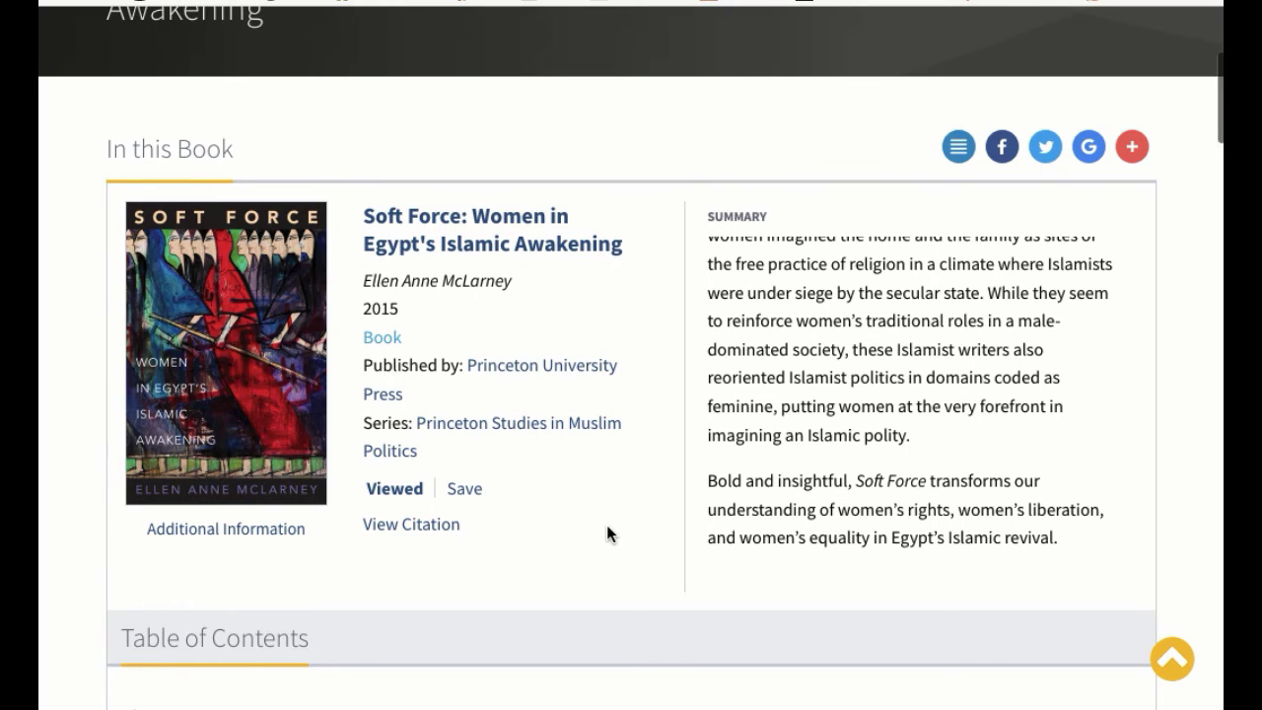
pyautogui.scroll(-3, 606, 525)
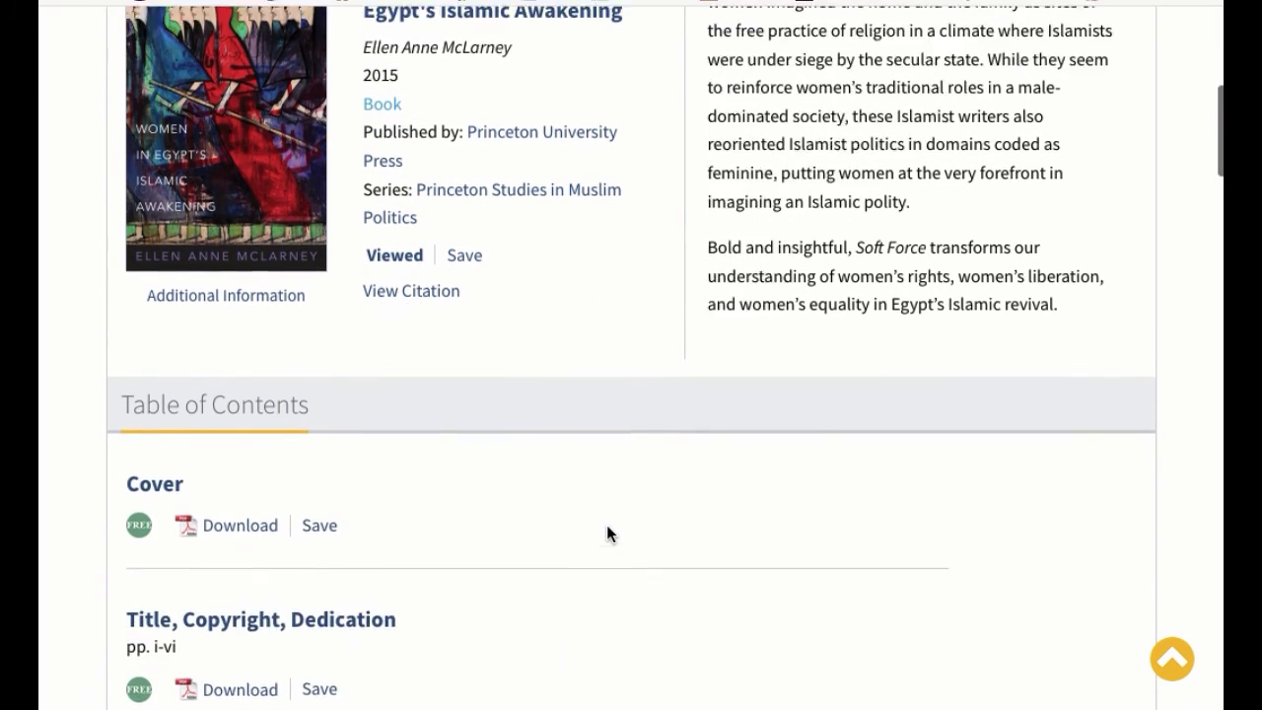
pyautogui.scroll(-5, 606, 526)
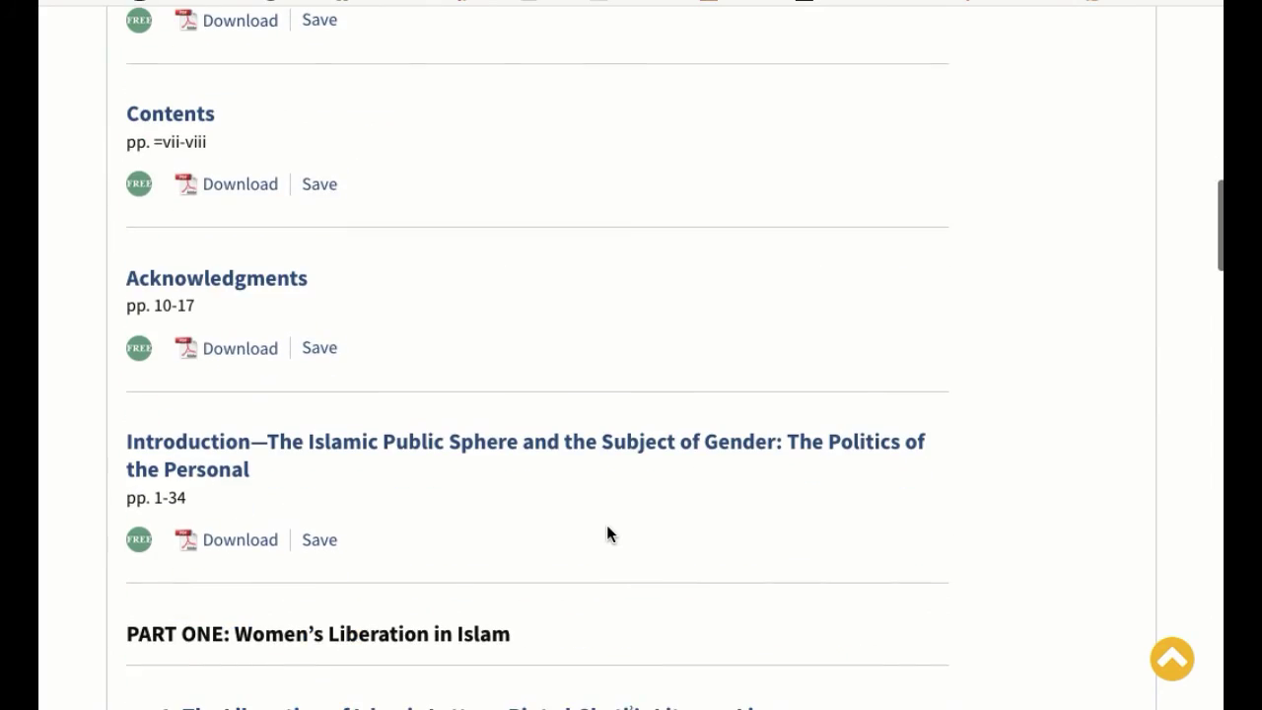
pyautogui.scroll(-3, 606, 526)
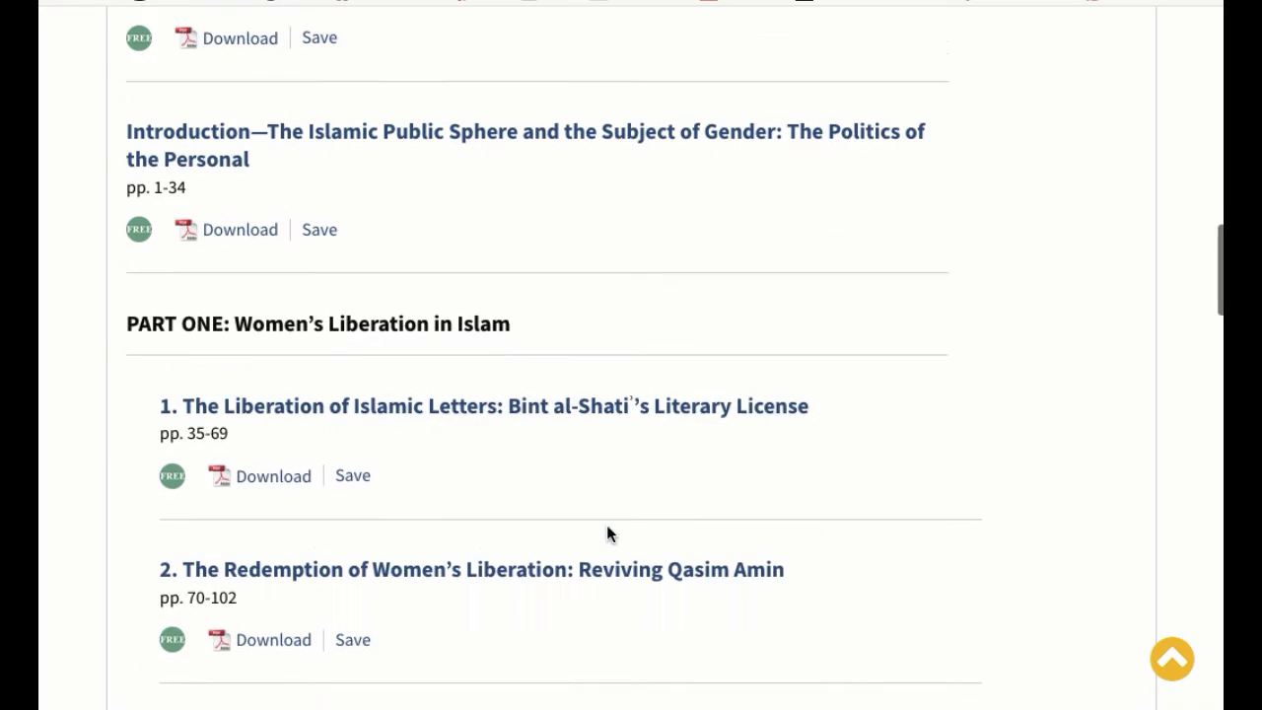
pyautogui.scroll(-1, 608, 532)
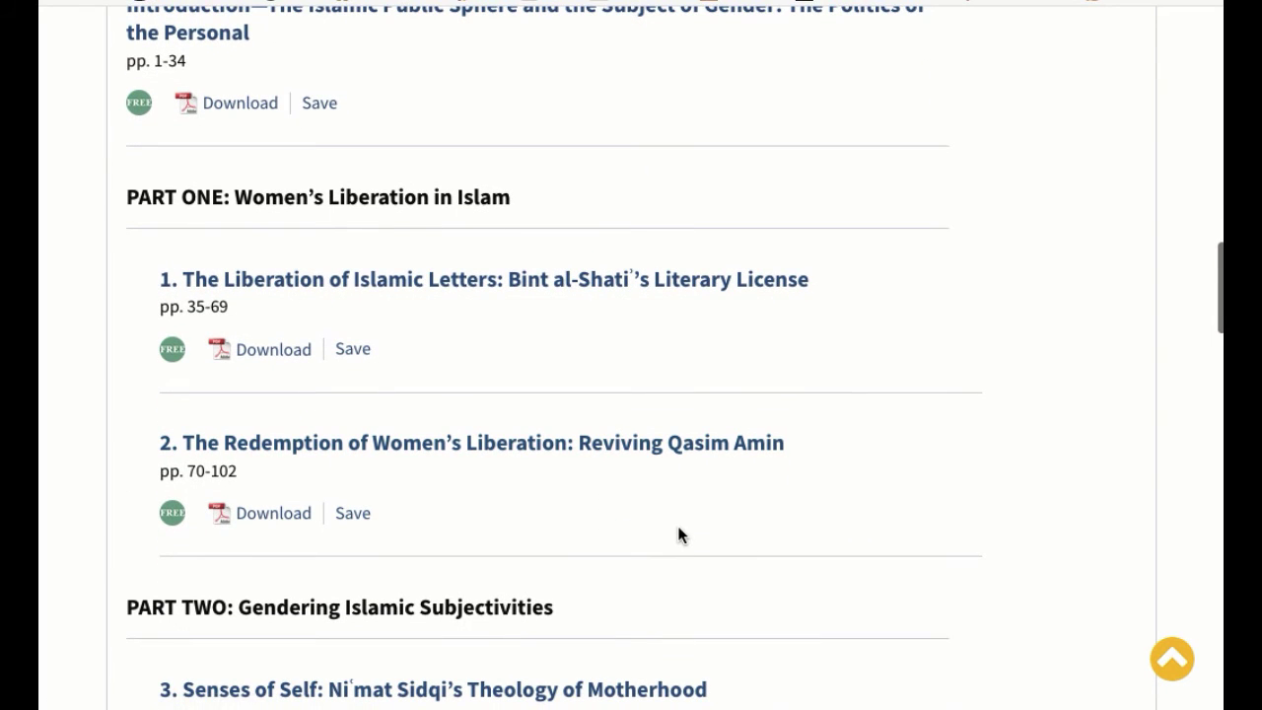
pyautogui.scroll(-4, 678, 534)
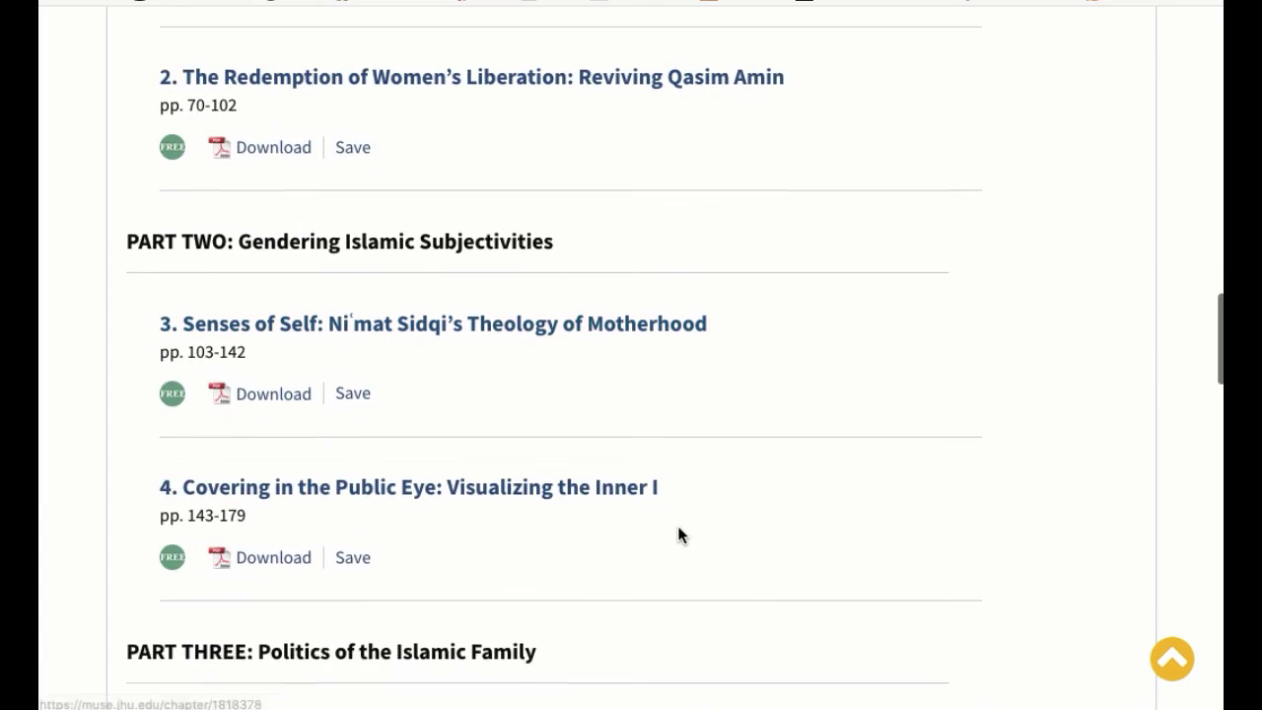
pyautogui.scroll(-10, 678, 534)
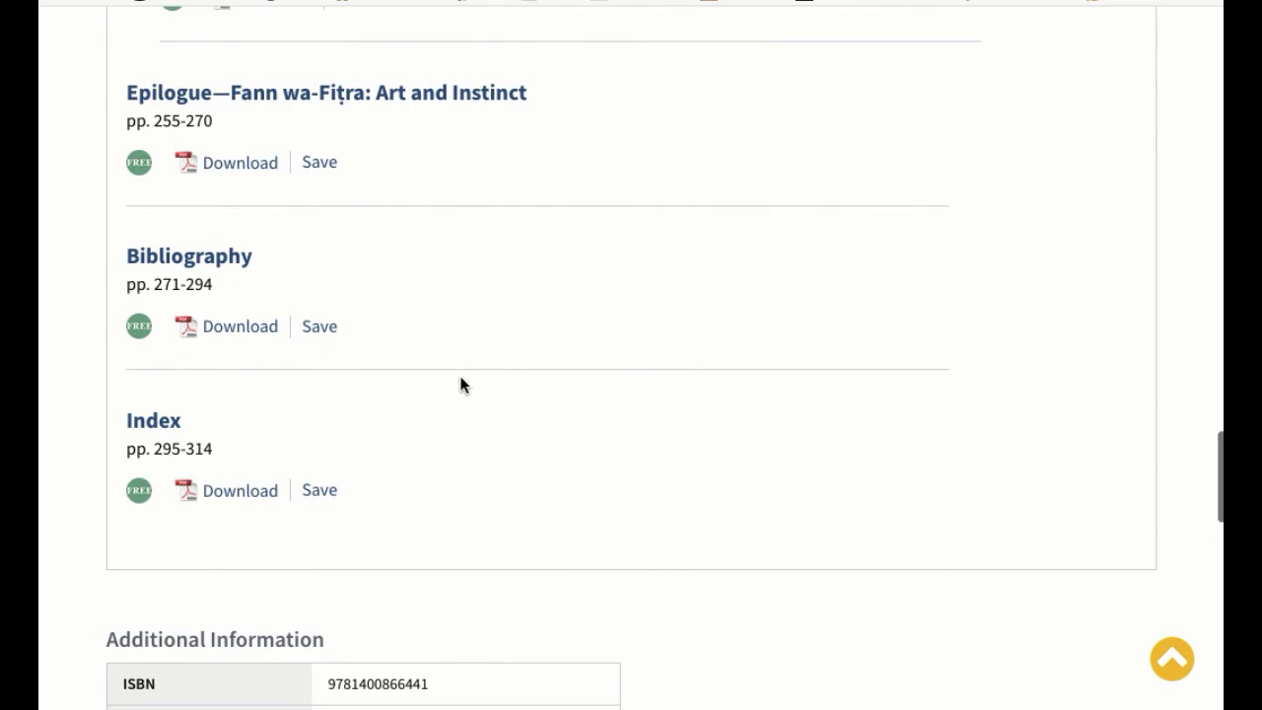
# Finish reviewing the "Soft Force" book record and return to the list of search results.
pyautogui.scroll(20, 583, 414)
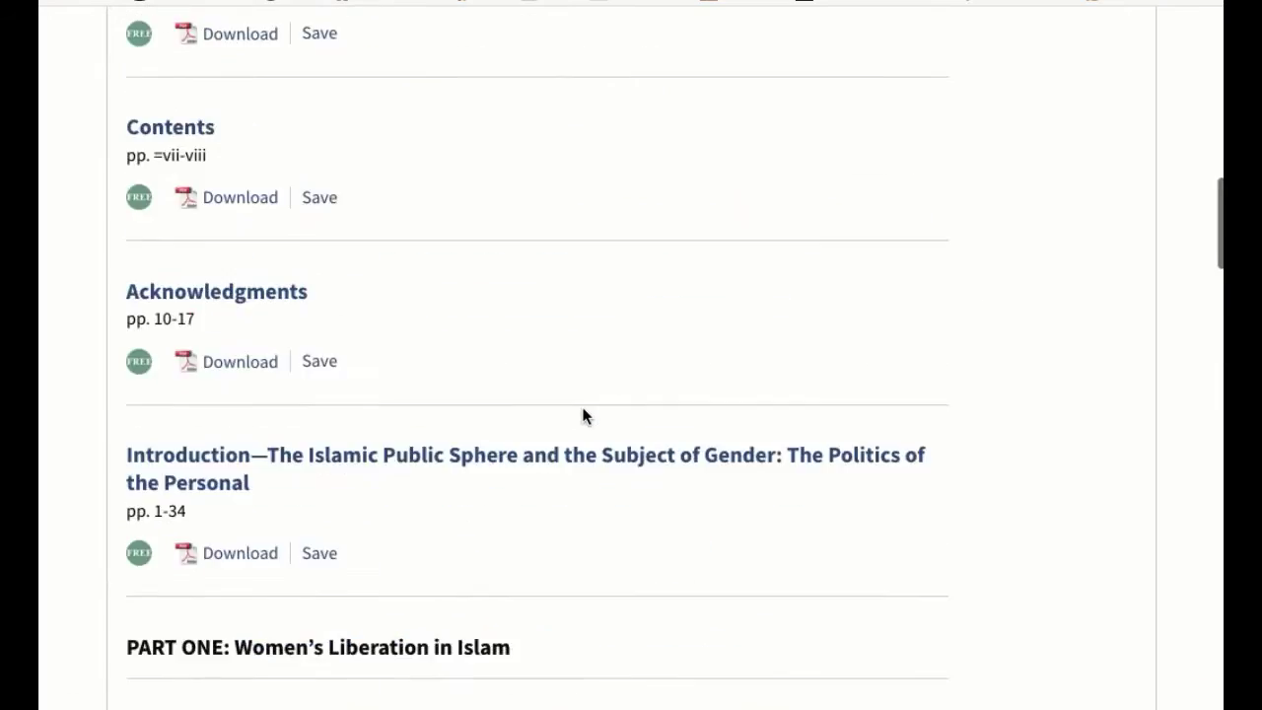
pyautogui.scroll(2, 583, 415)
pyautogui.scroll(-4, 578, 483)
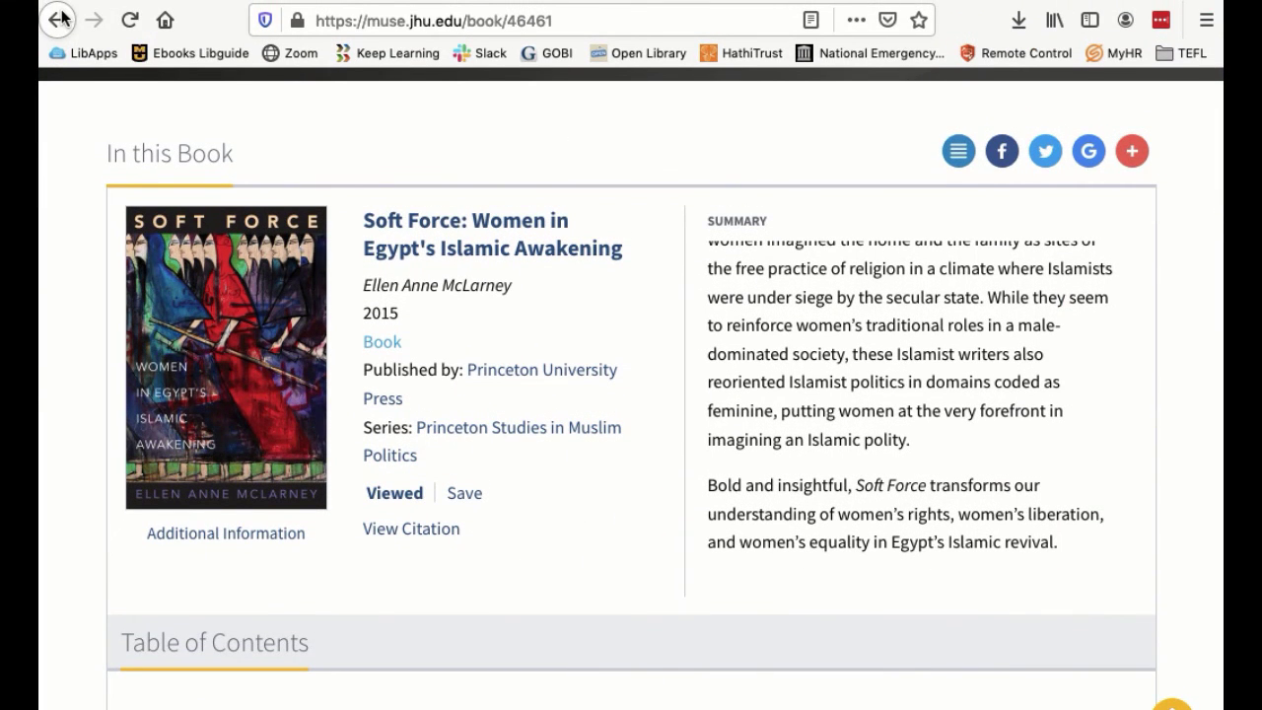
pyautogui.click(59, 19)
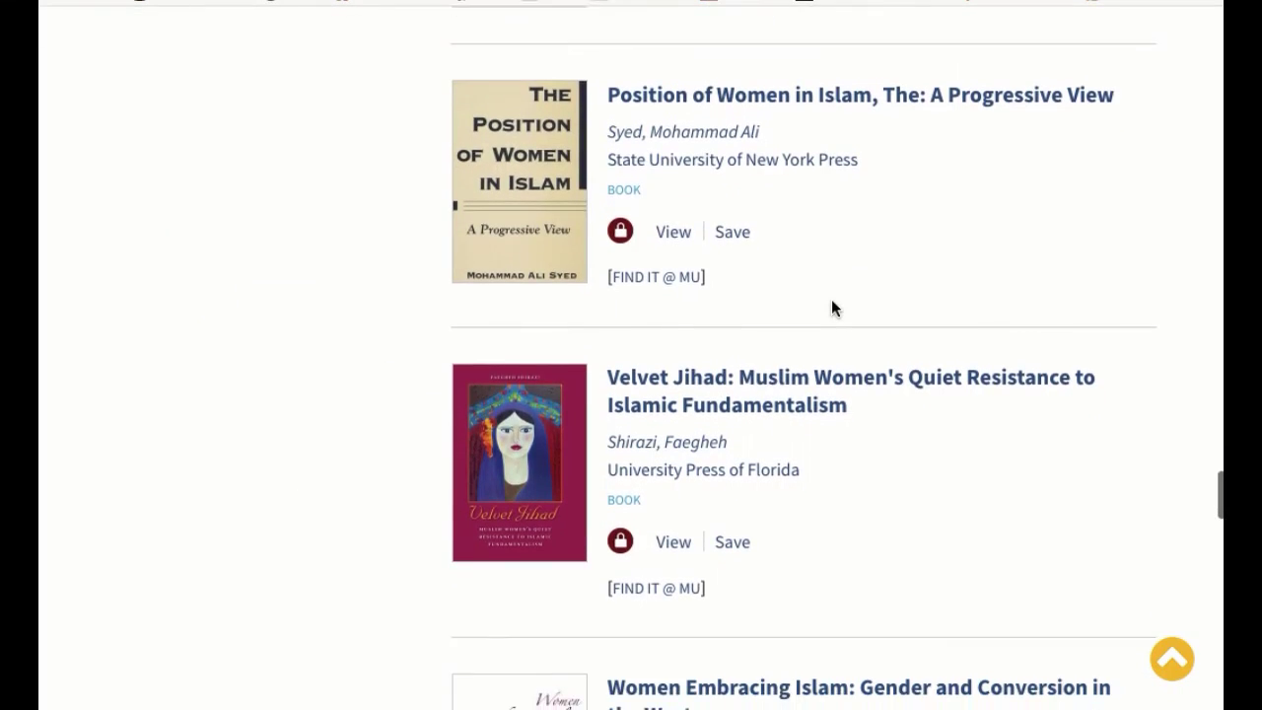
# Check the access icons and Find It @ MU links of the remaining books, from "Position of Women in Islam" to the end of the results.
pyautogui.scroll(-1, 833, 309)
pyautogui.scroll(-2, 844, 410)
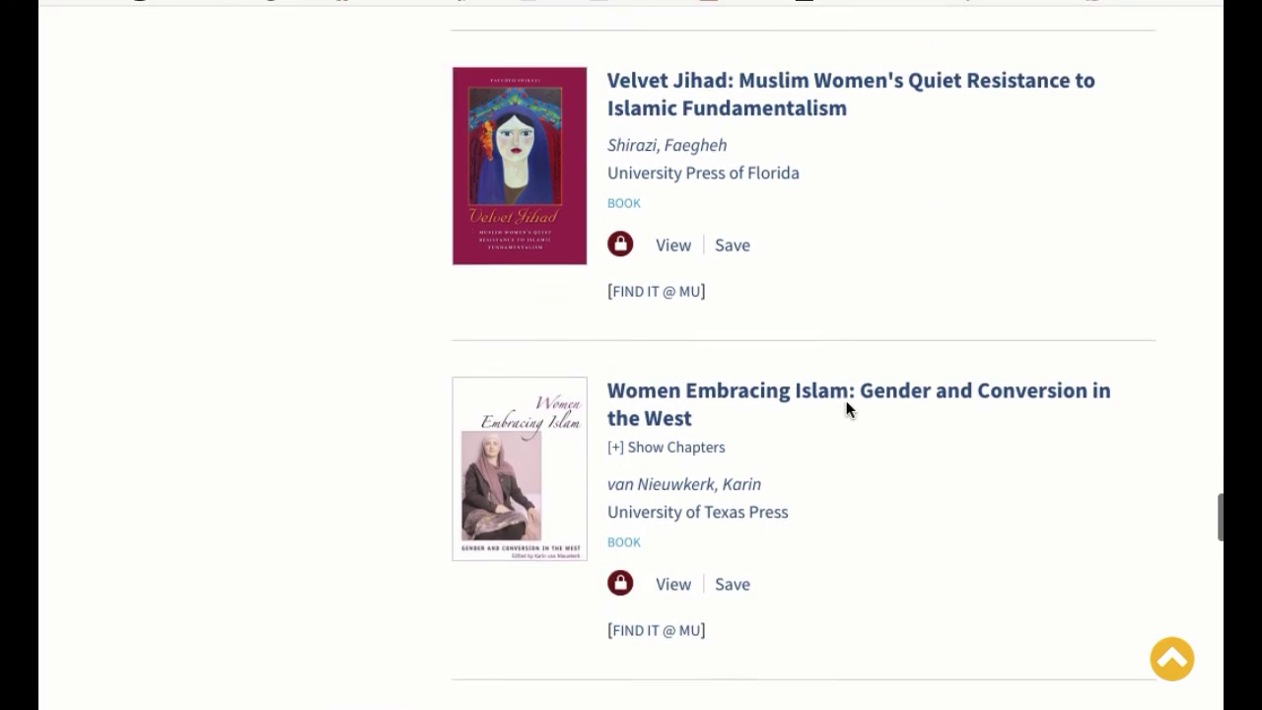
pyautogui.scroll(-2, 846, 400)
pyautogui.scroll(-1, 846, 400)
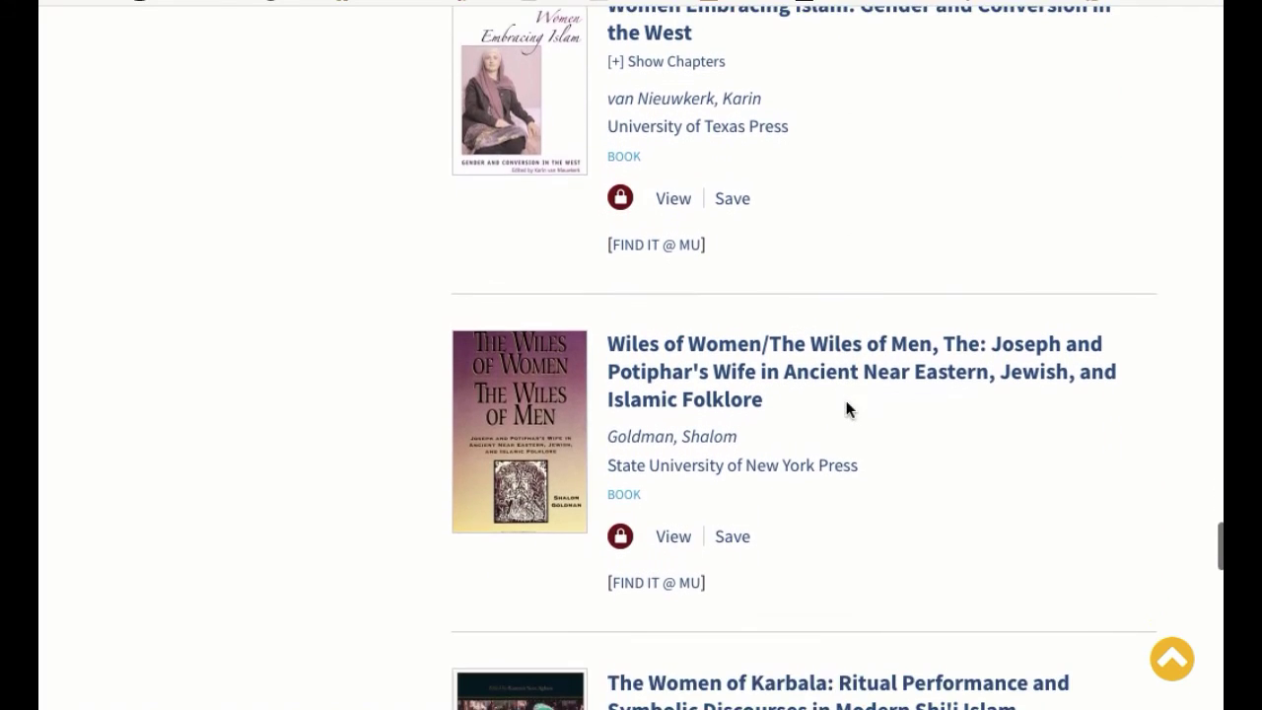
pyautogui.scroll(-3, 846, 400)
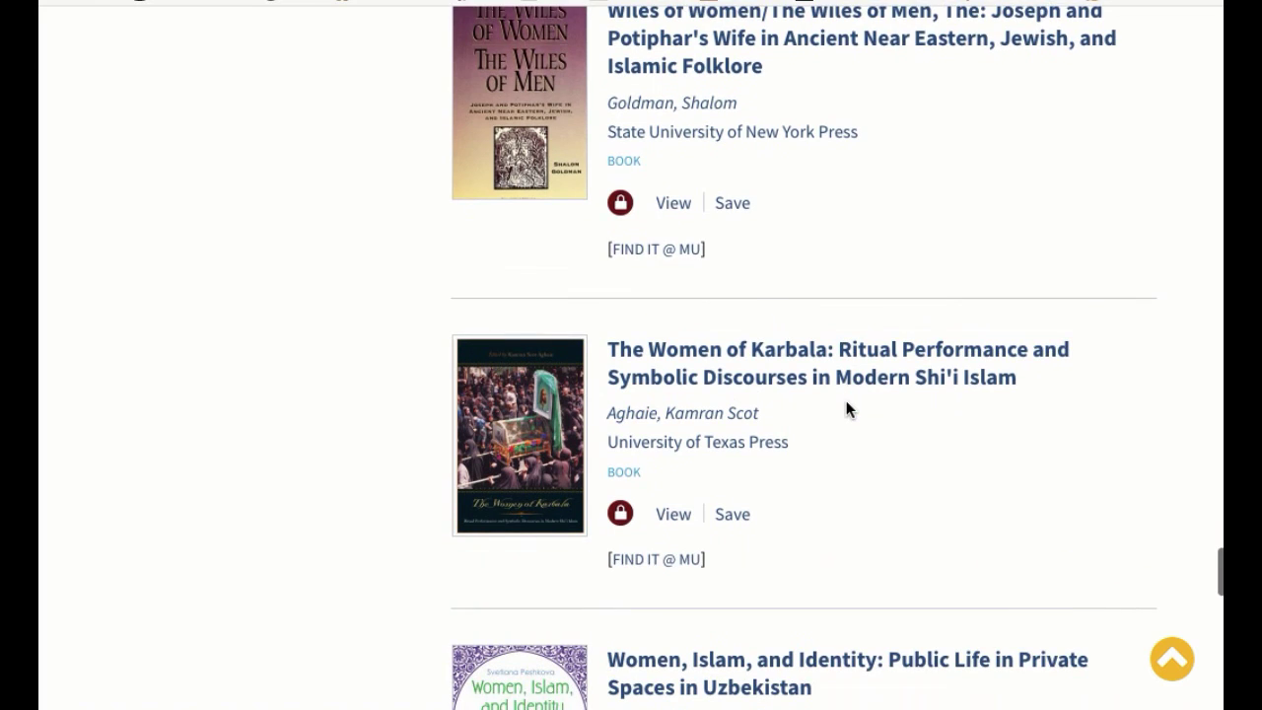
pyautogui.scroll(-3, 846, 408)
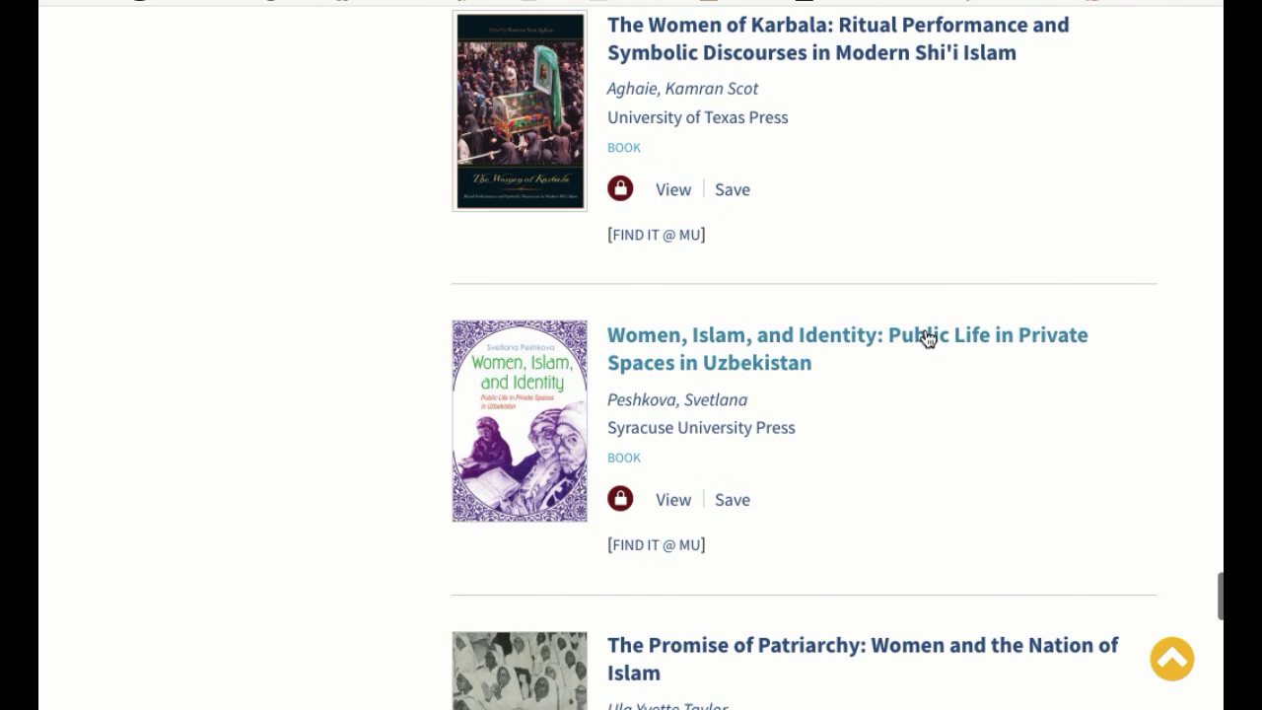
pyautogui.scroll(-2, 895, 432)
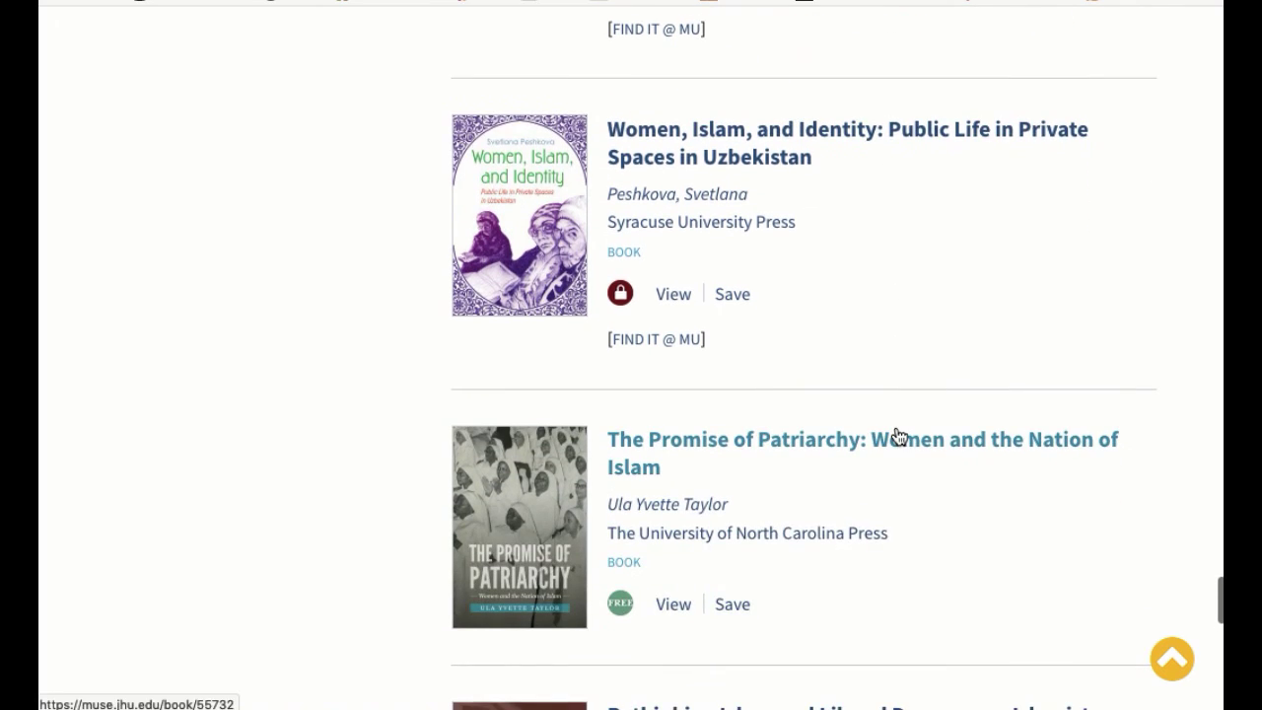
pyautogui.scroll(-5, 899, 437)
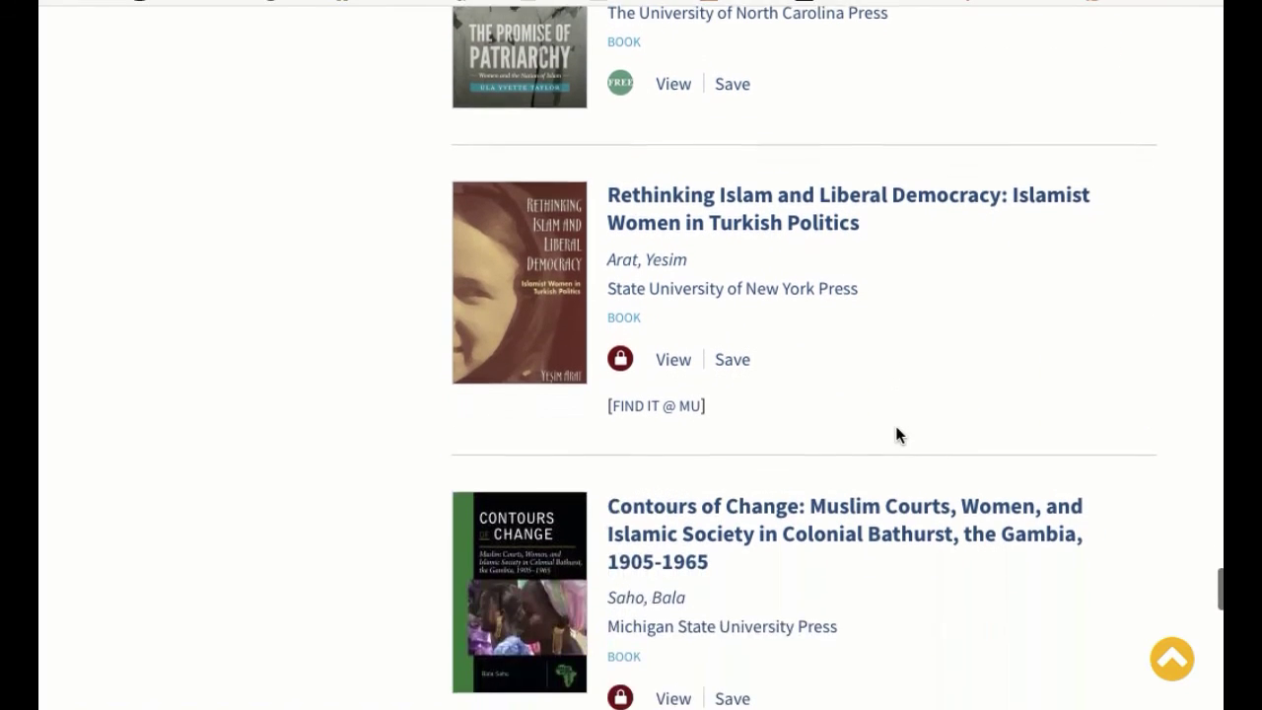
pyautogui.scroll(-2, 897, 434)
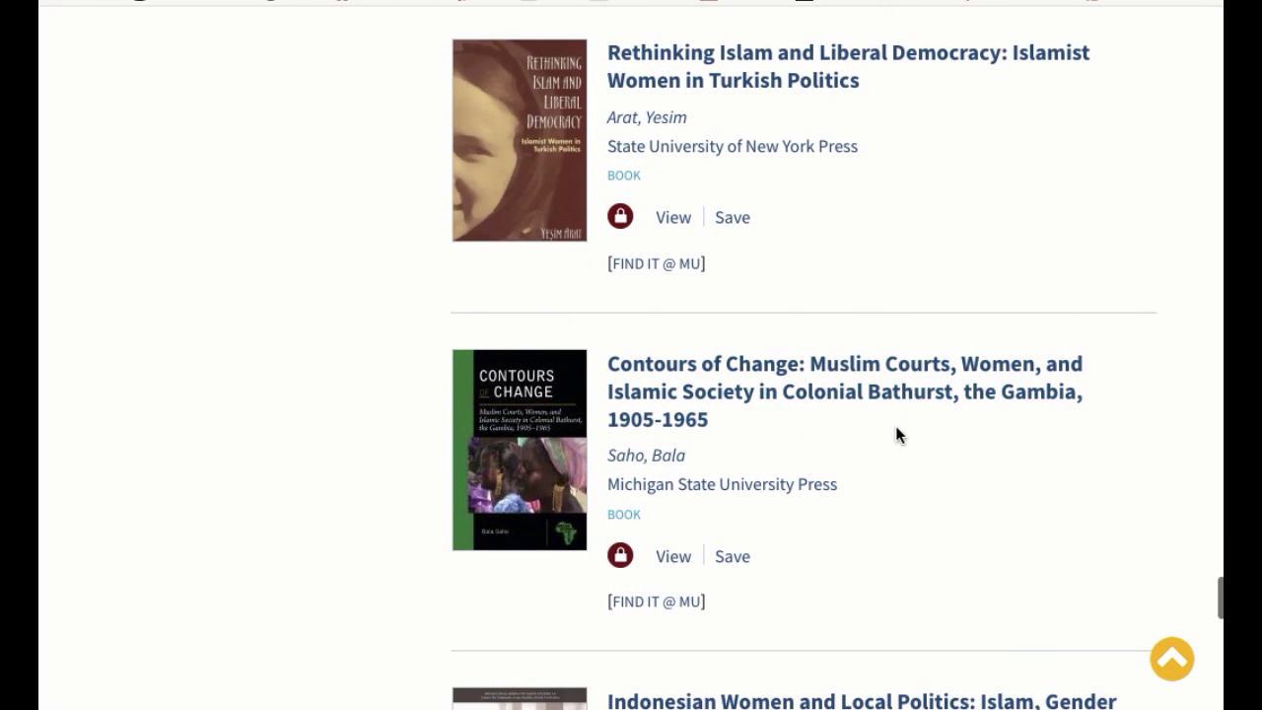
pyautogui.scroll(-2, 896, 434)
pyautogui.scroll(-3, 895, 433)
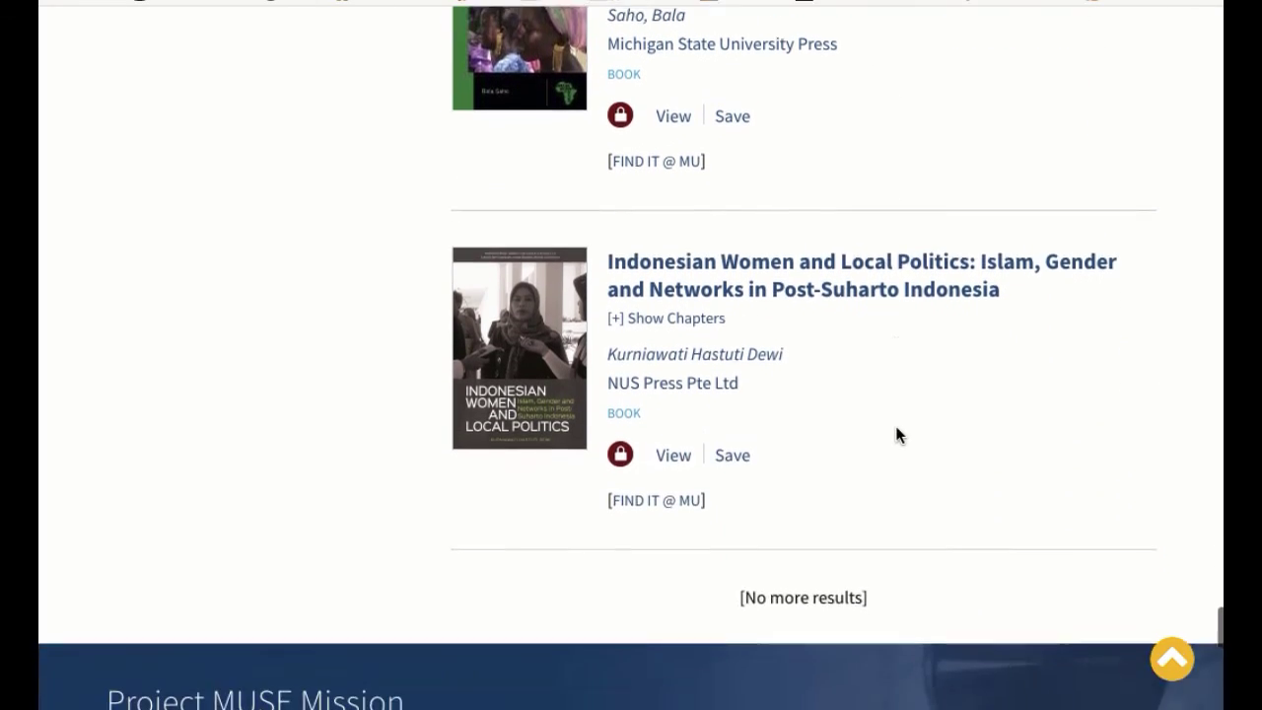
# Compare the View option of "The Promise of Patriarchy" with the Find It @ MU links of nearby books such as "The Women of Karbala".
pyautogui.scroll(2, 896, 434)
pyautogui.scroll(7, 895, 430)
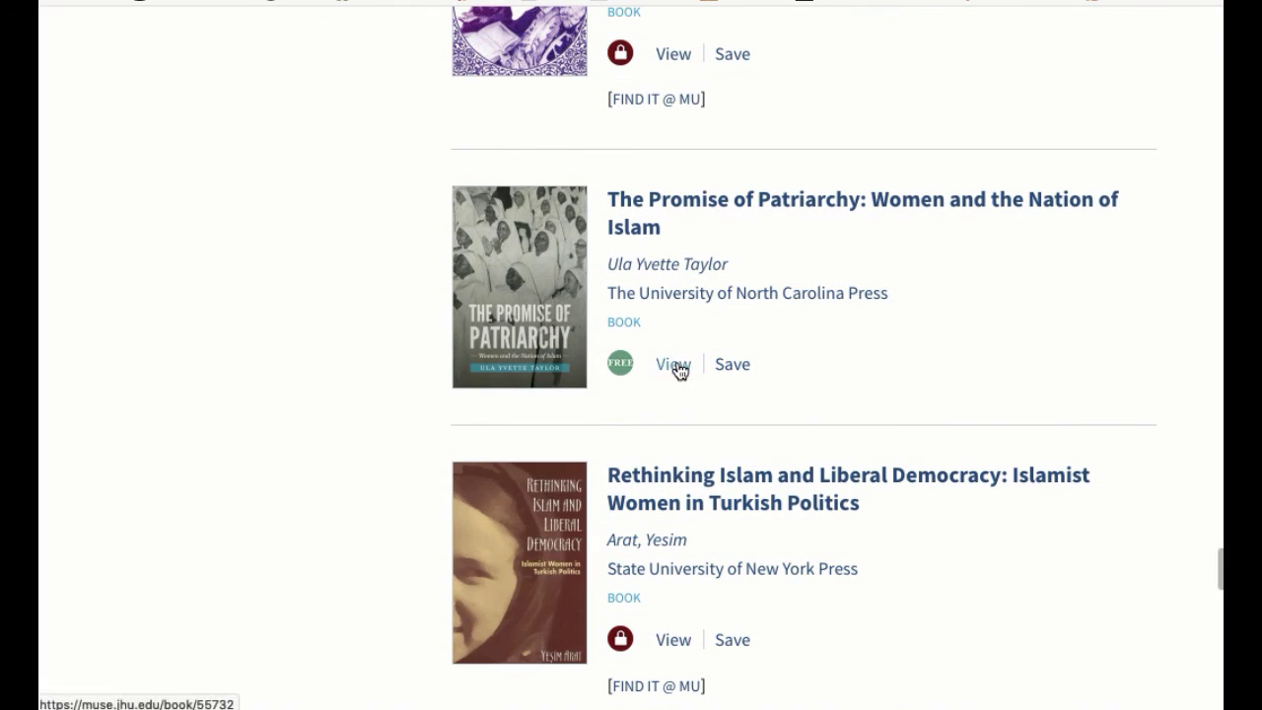
pyautogui.scroll(-3, 821, 367)
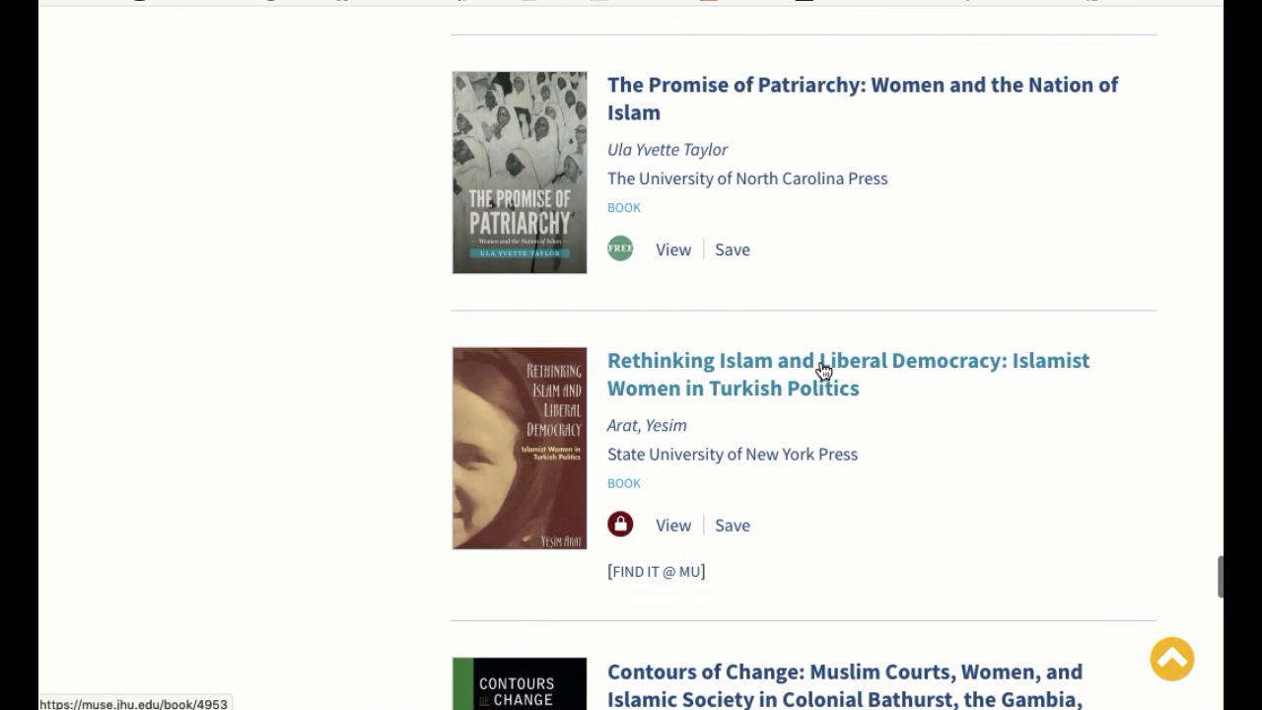
pyautogui.scroll(-6, 823, 369)
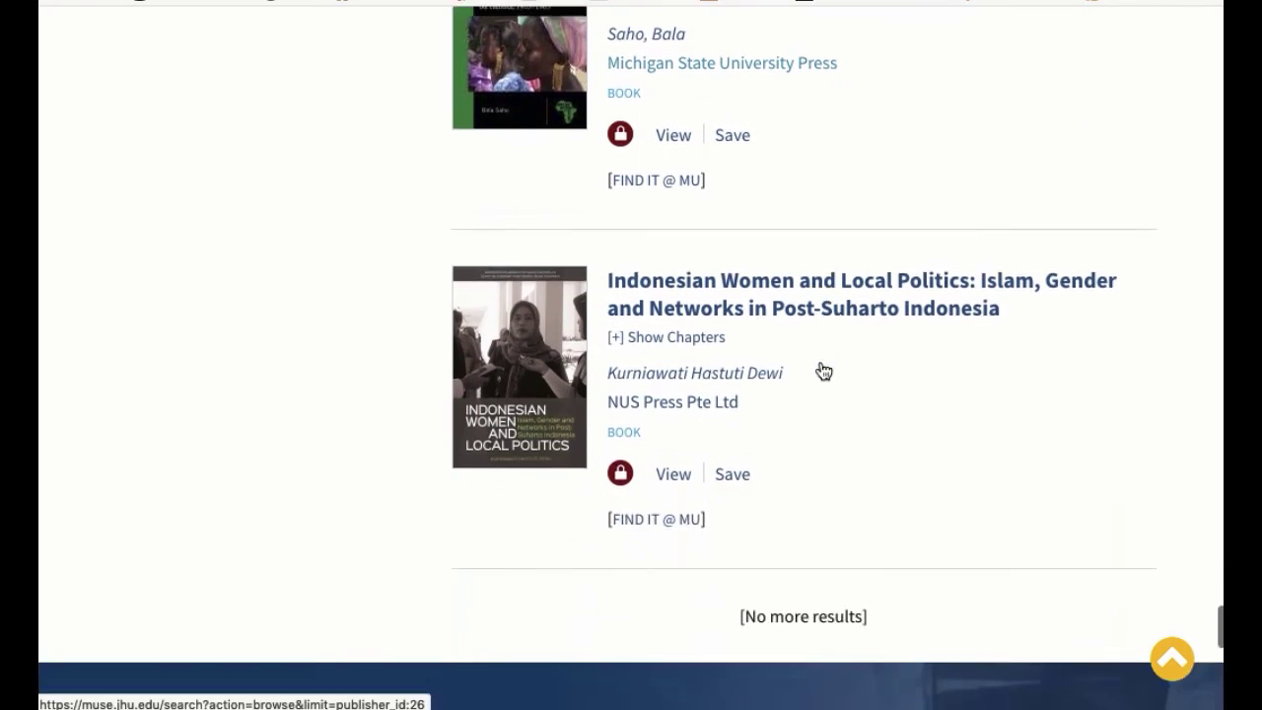
pyautogui.scroll(15, 820, 366)
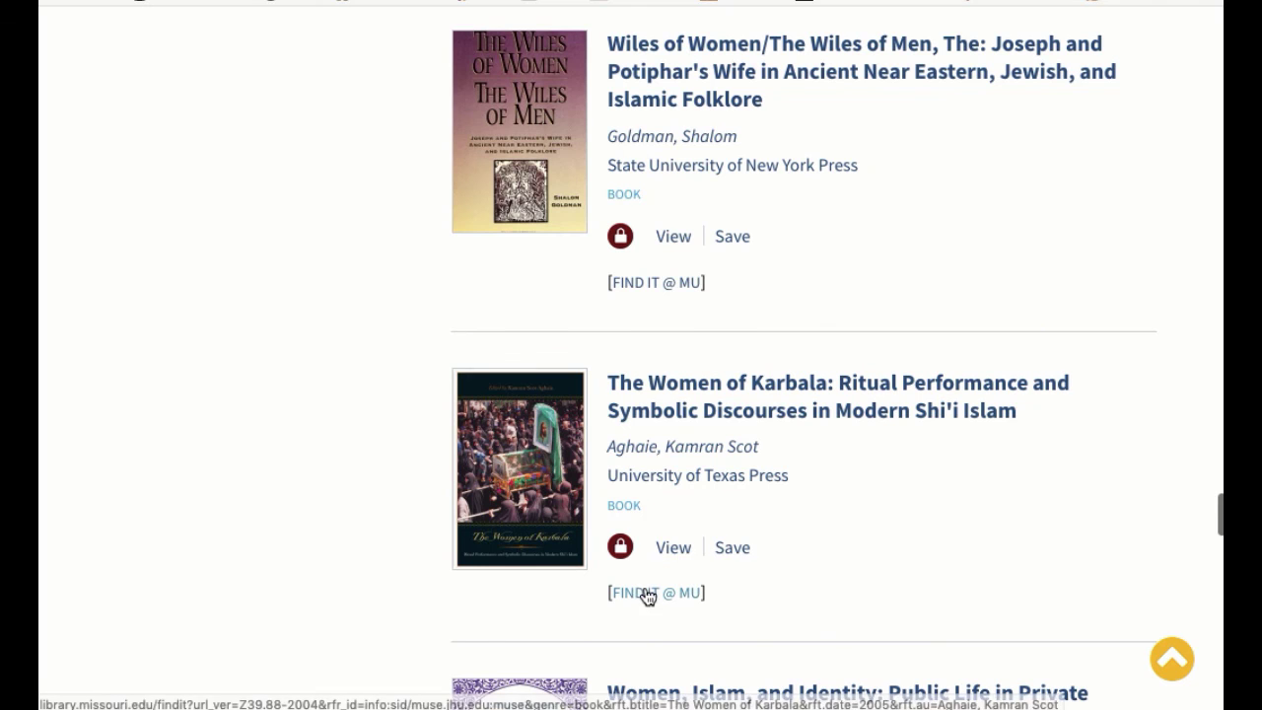
pyautogui.scroll(5, 824, 553)
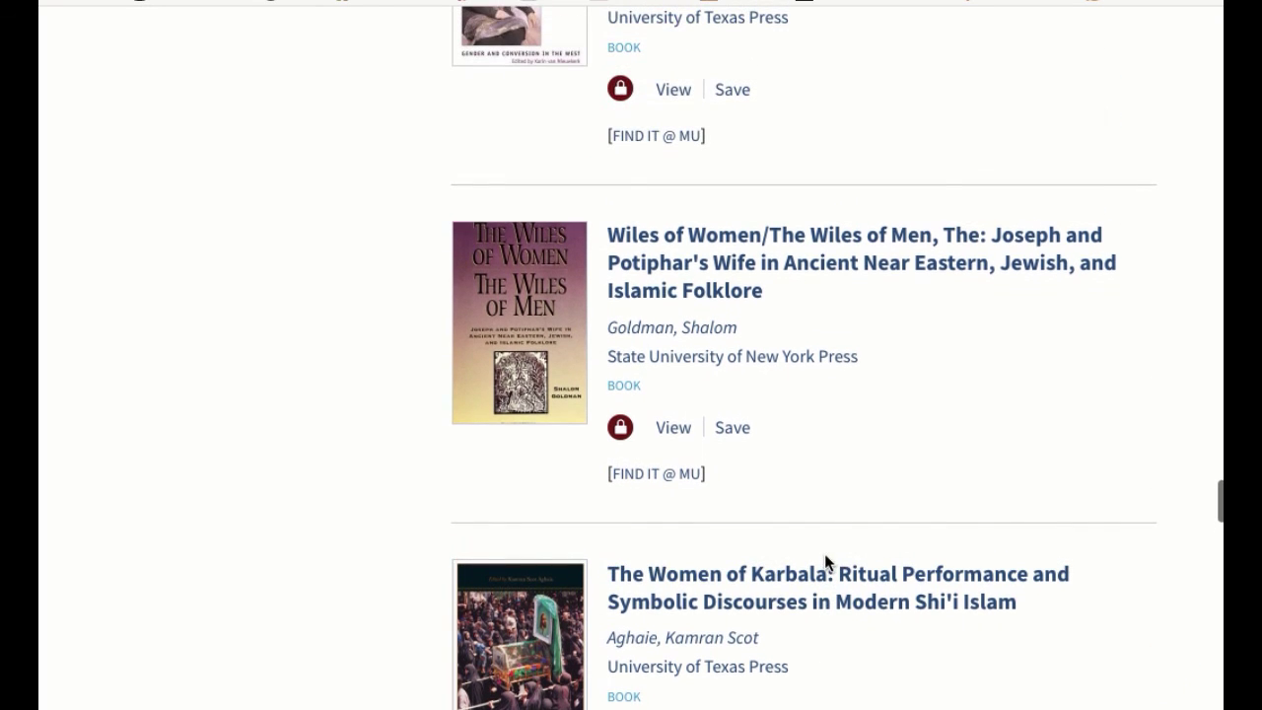
# Look back over the earlier results from "Soft Force" up to the first article, comparing their access icons, and return to the search terms.
pyautogui.scroll(10, 920, 422)
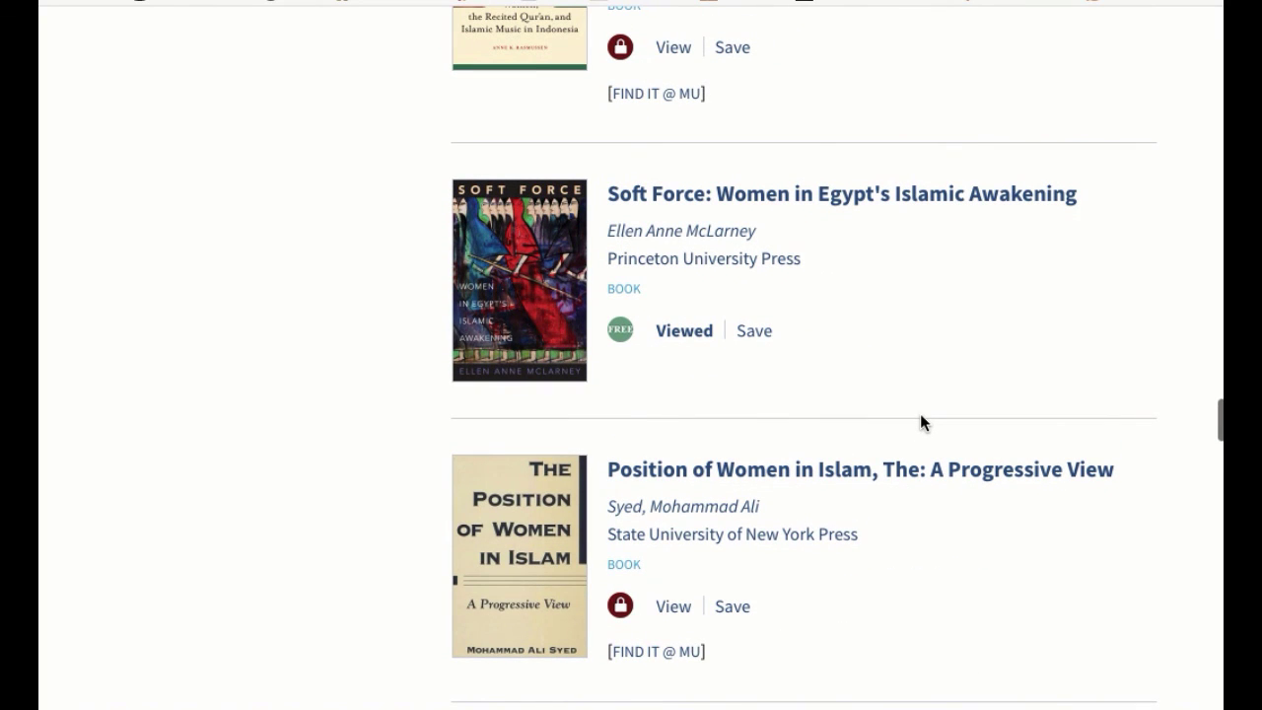
pyautogui.scroll(2, 919, 414)
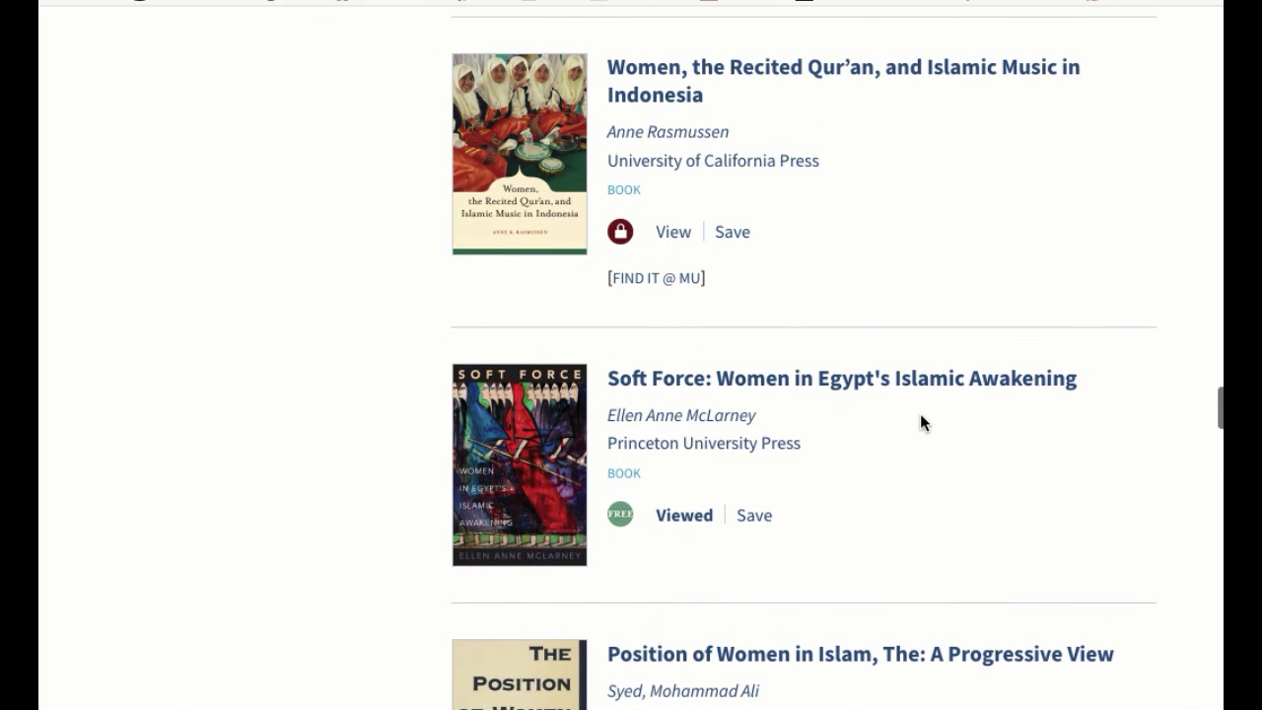
pyautogui.scroll(1, 922, 421)
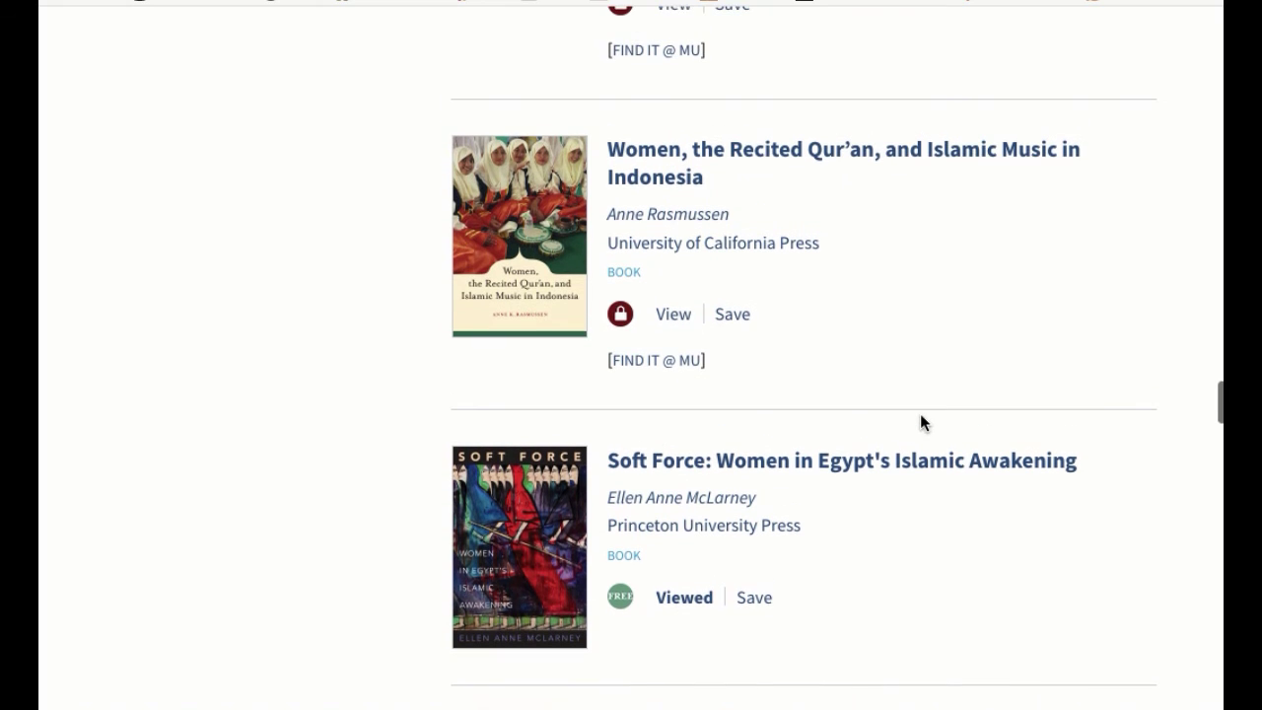
pyautogui.scroll(8, 921, 416)
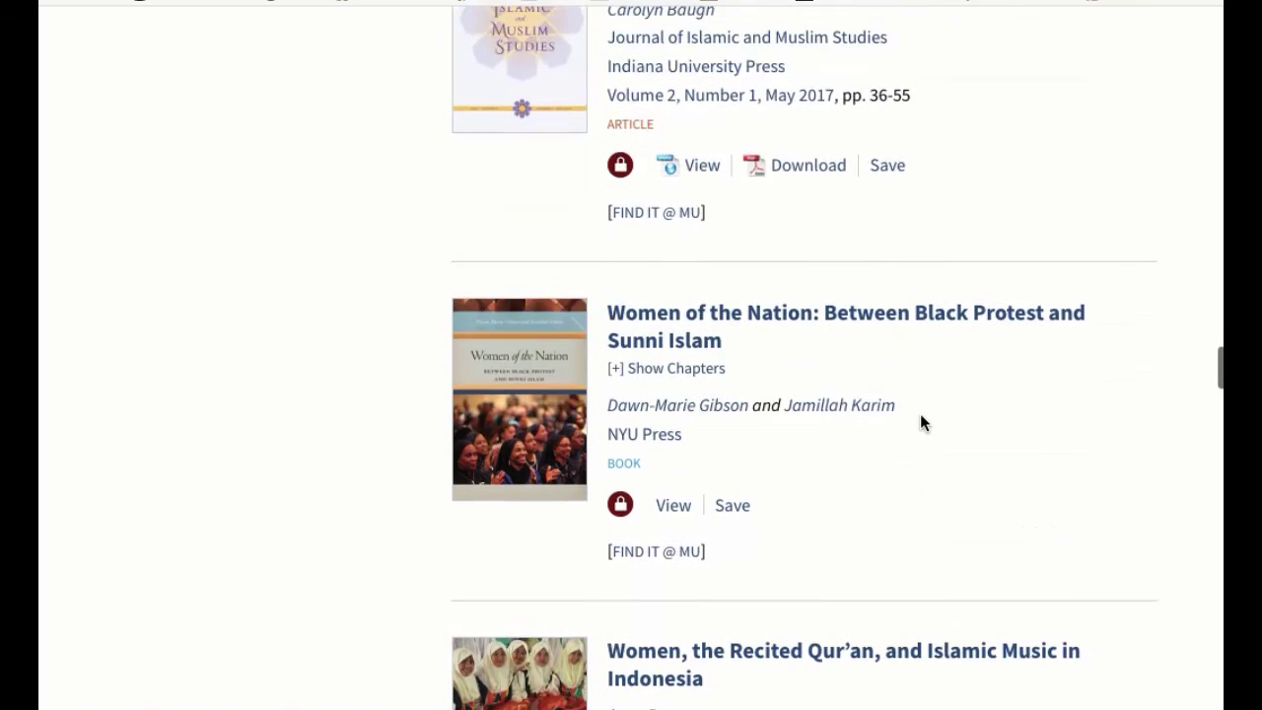
pyautogui.scroll(3, 919, 413)
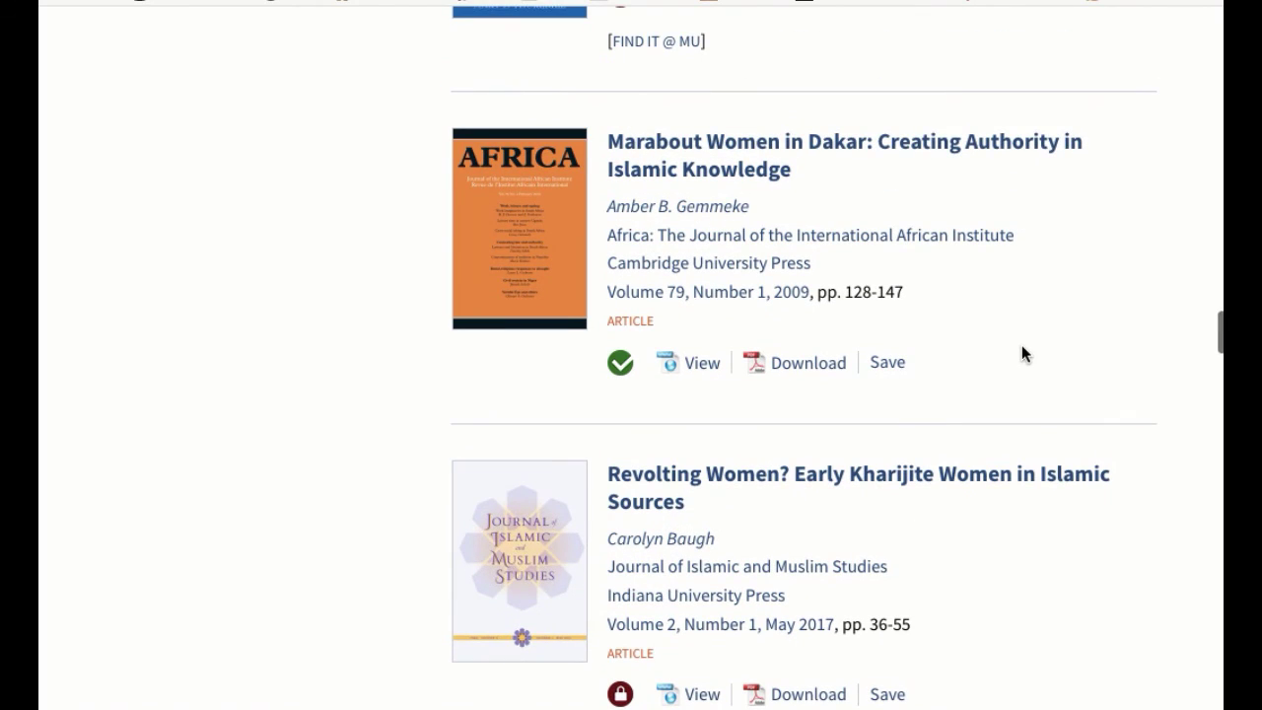
pyautogui.scroll(9, 1021, 346)
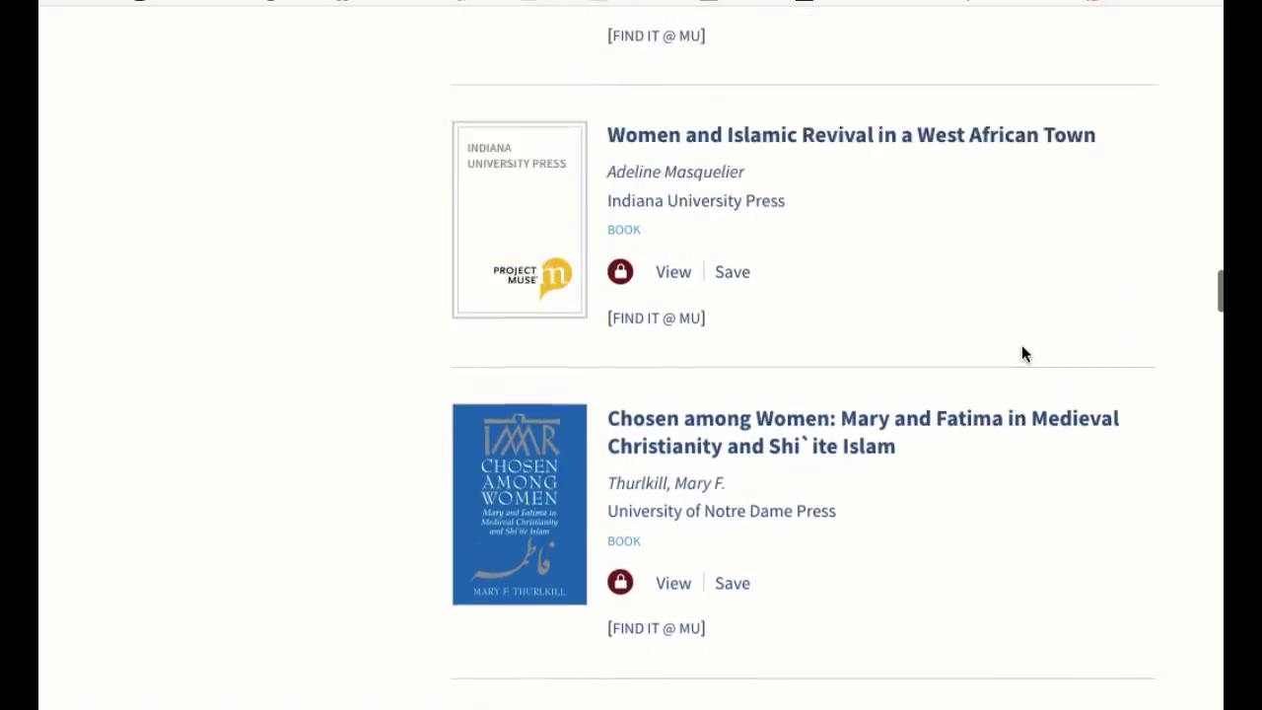
pyautogui.scroll(20, 1021, 345)
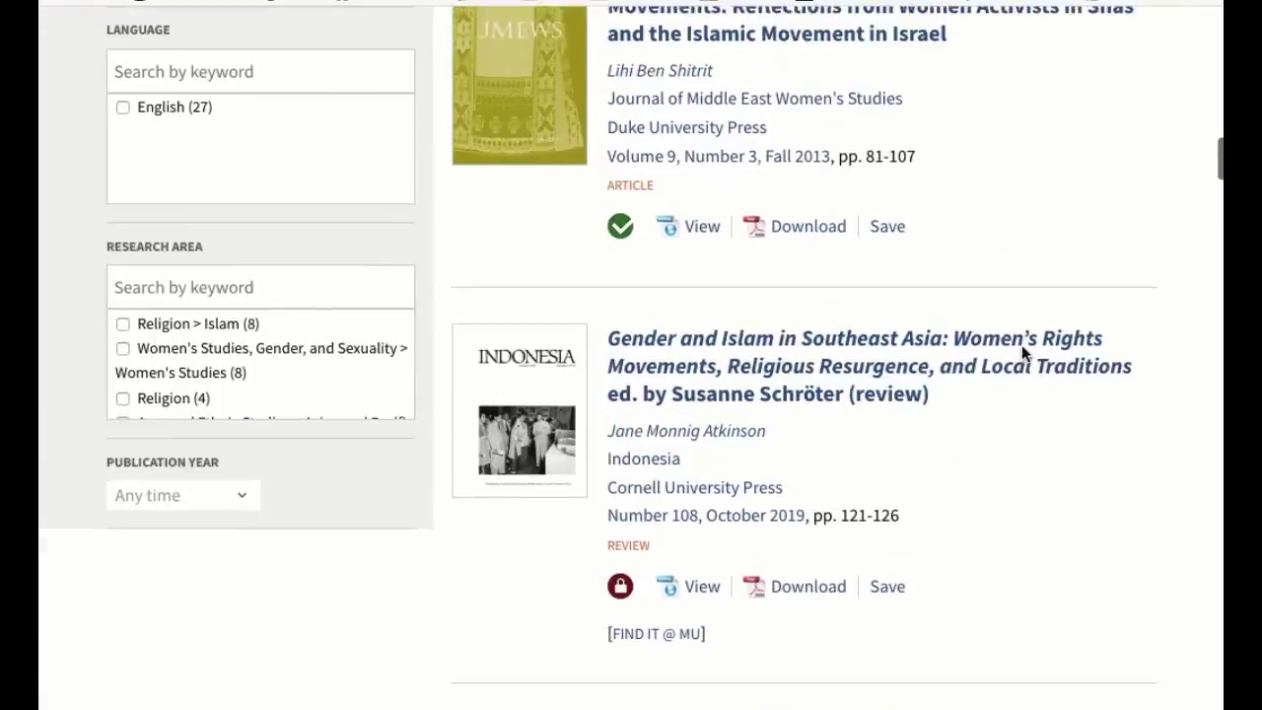
pyautogui.scroll(20, 1021, 346)
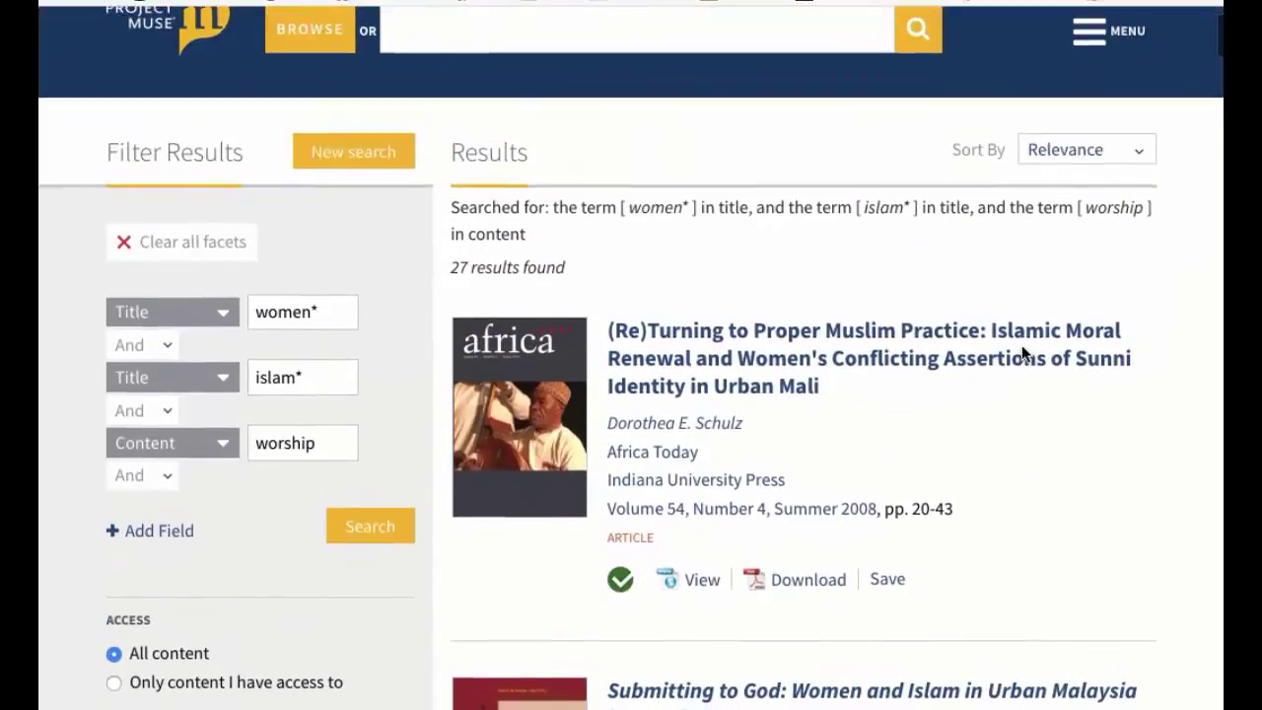
pyautogui.scroll(2, 1026, 355)
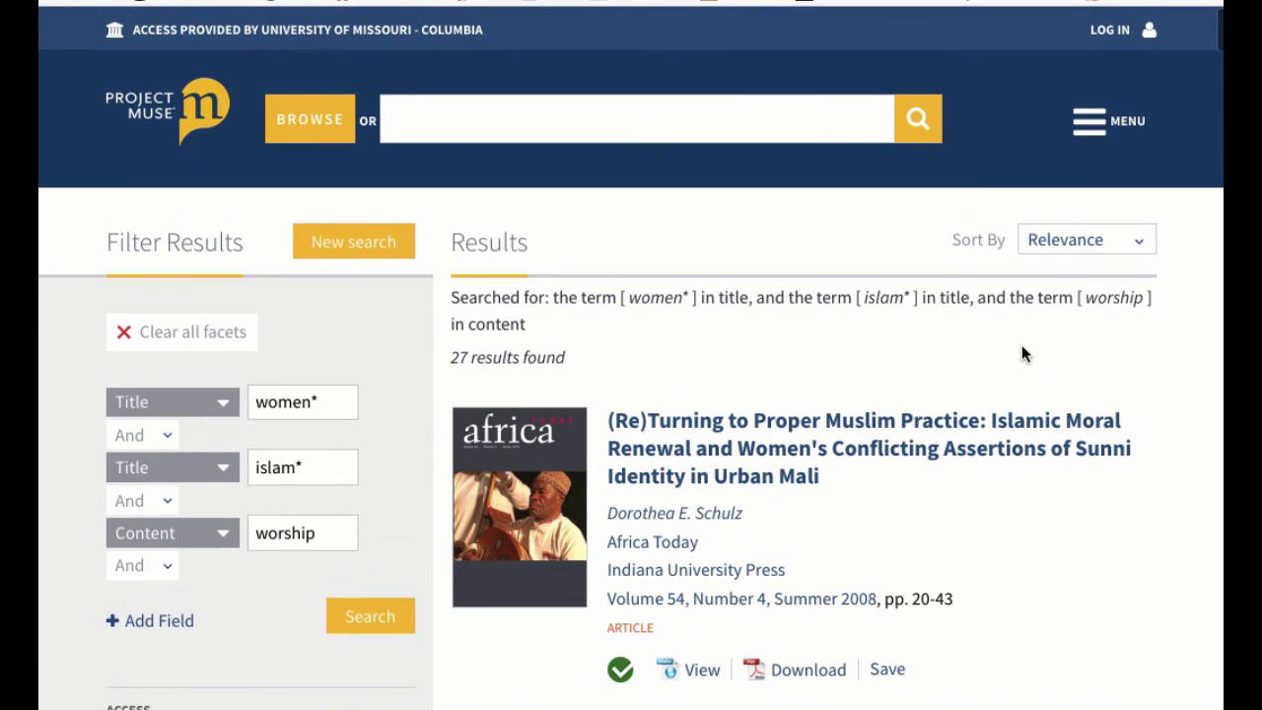